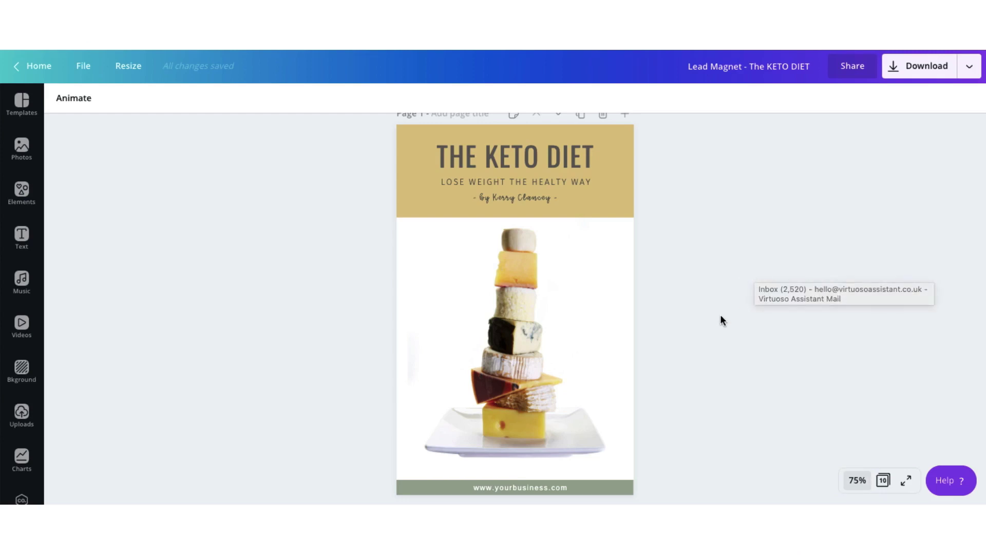
Look through the ten pages of the Lead Magnet - The KETO DIET design, one by one and as a page overview.
{"action": "scroll", "coordinate": [721, 315], "scroll_direction": "down", "scroll_amount": 5}
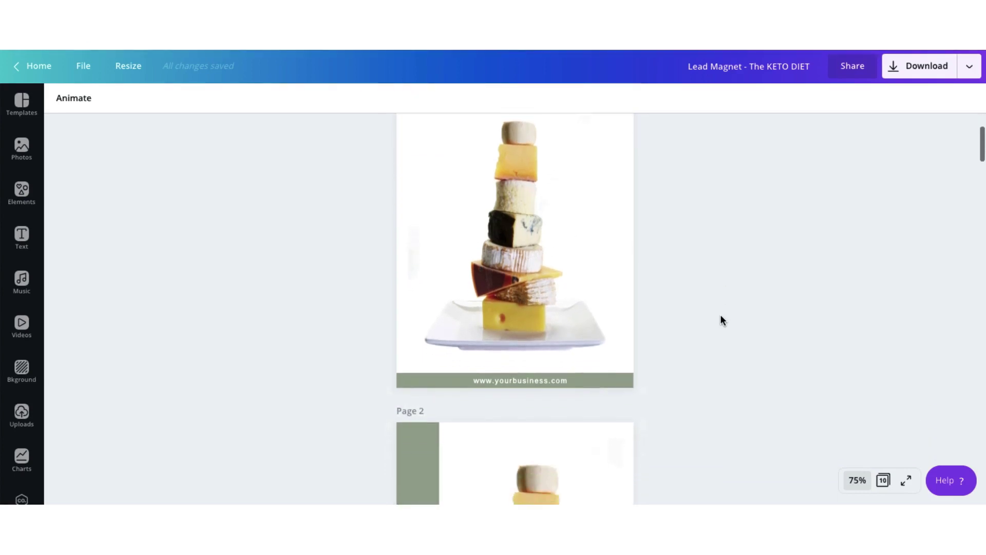
{"action": "scroll", "coordinate": [720, 320], "scroll_direction": "down", "scroll_amount": 8}
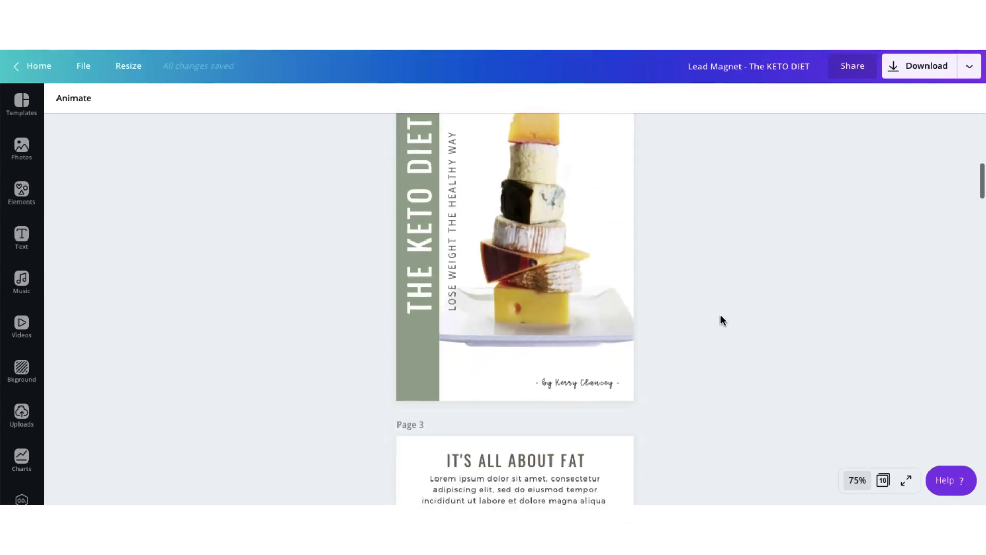
{"action": "scroll", "coordinate": [721, 319], "scroll_direction": "down", "scroll_amount": 12}
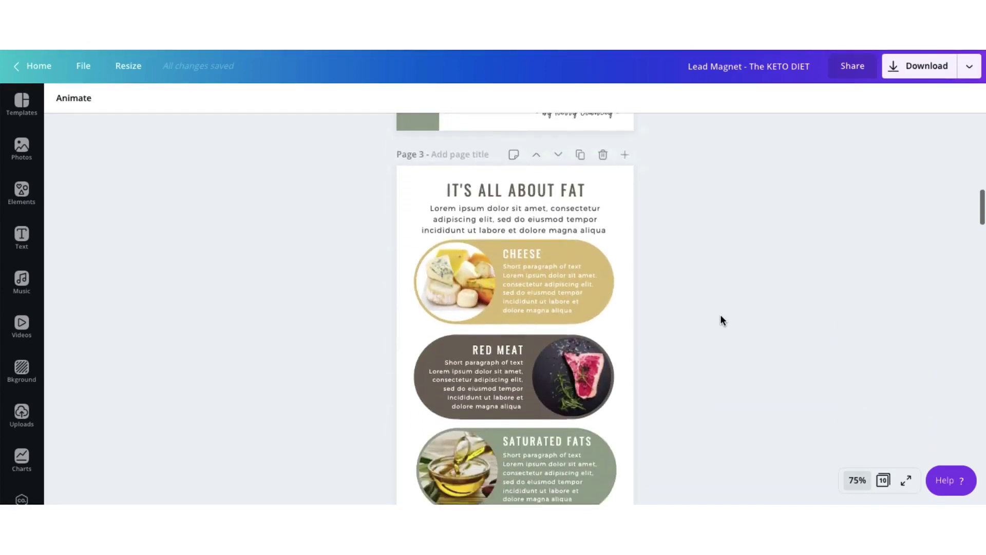
{"action": "scroll", "coordinate": [720, 320], "scroll_direction": "down", "scroll_amount": 3}
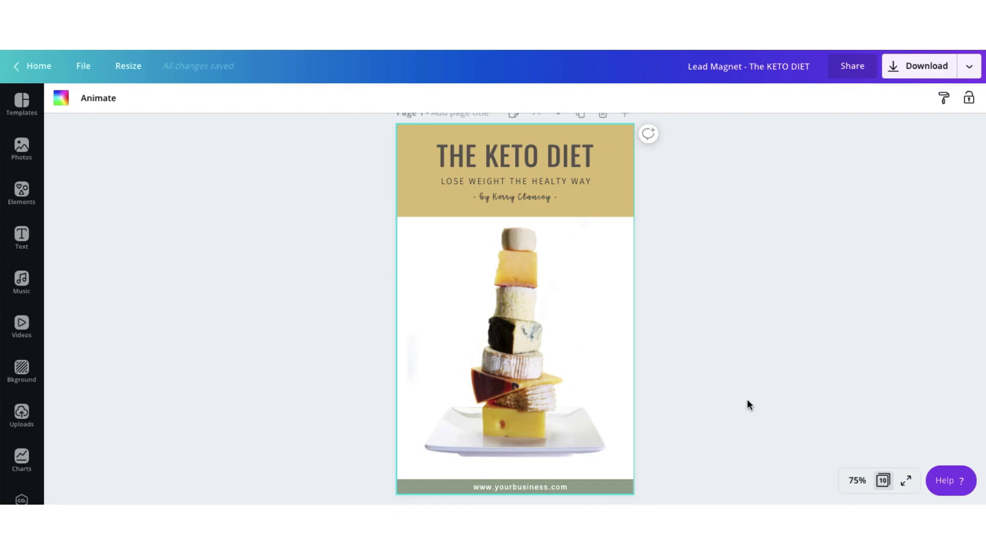
{"action": "left_click", "coordinate": [883, 482]}
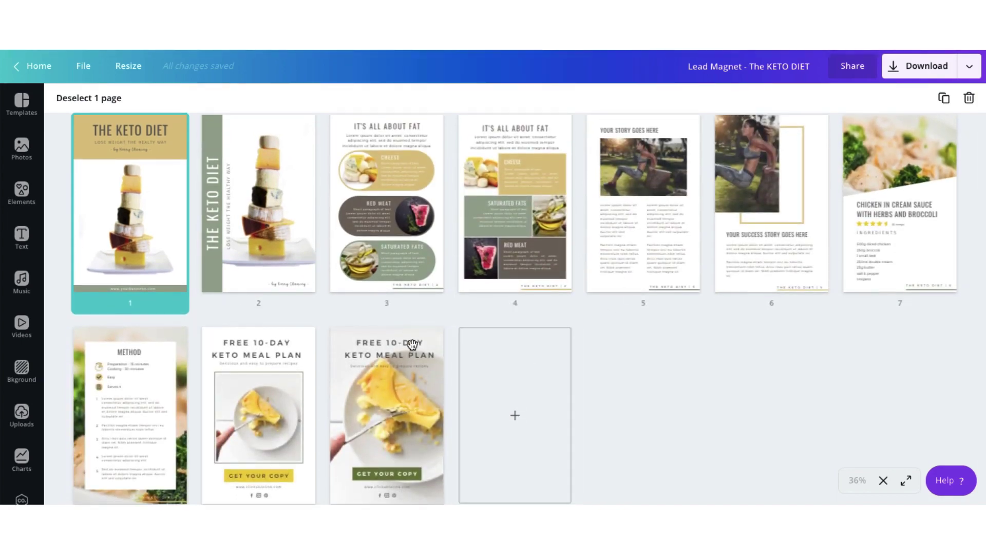
{"action": "scroll", "coordinate": [412, 345], "scroll_direction": "down", "scroll_amount": 1}
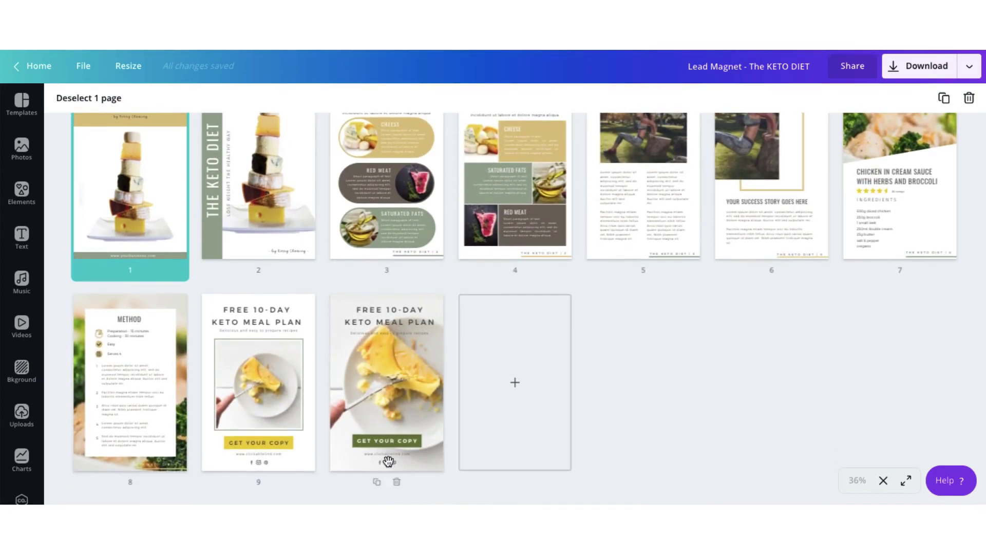
{"action": "key", "text": "Escape"}
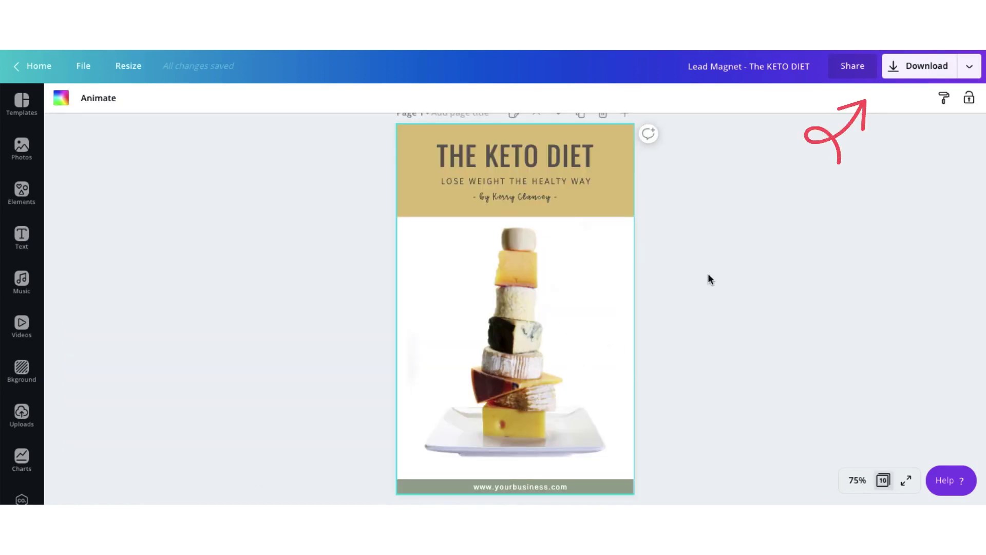
Download all 10 pages of the lead magnet as a PDF standard file.
{"action": "left_click", "coordinate": [897, 75]}
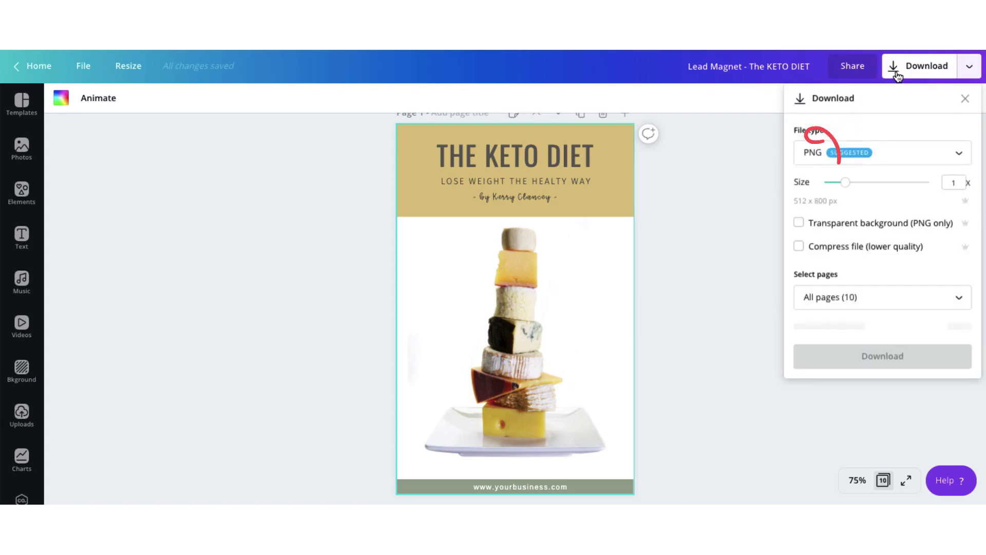
{"action": "left_click", "coordinate": [838, 154]}
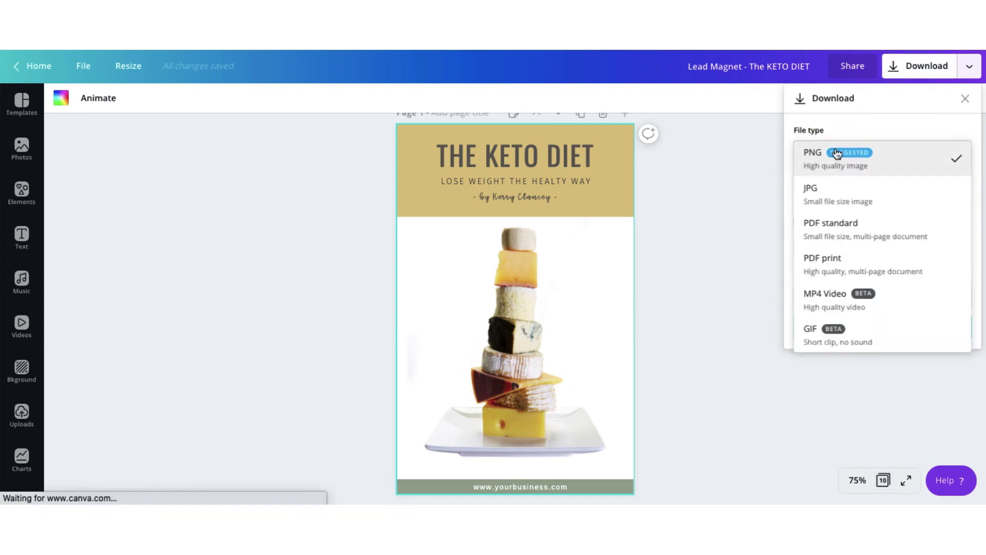
{"action": "left_click", "coordinate": [820, 230]}
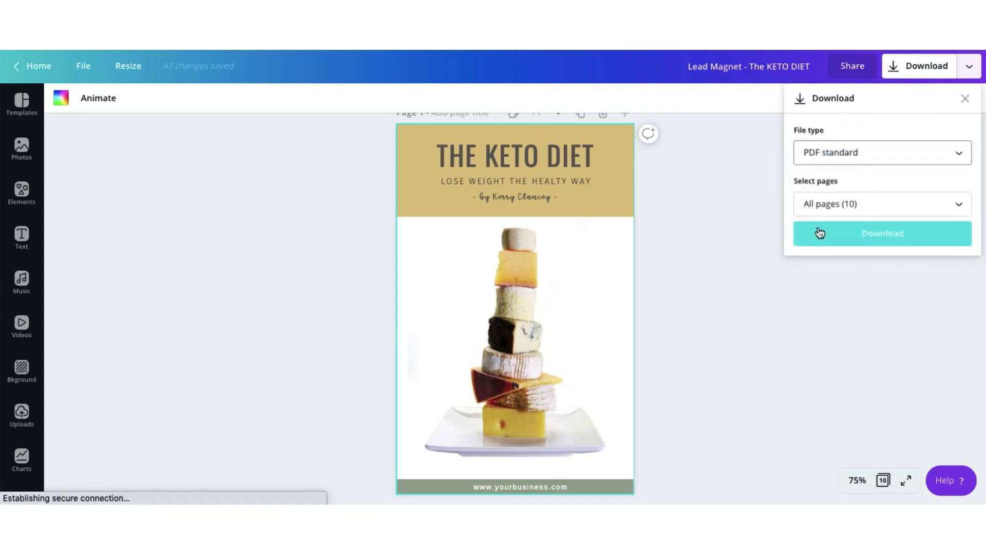
{"action": "left_click", "coordinate": [860, 232]}
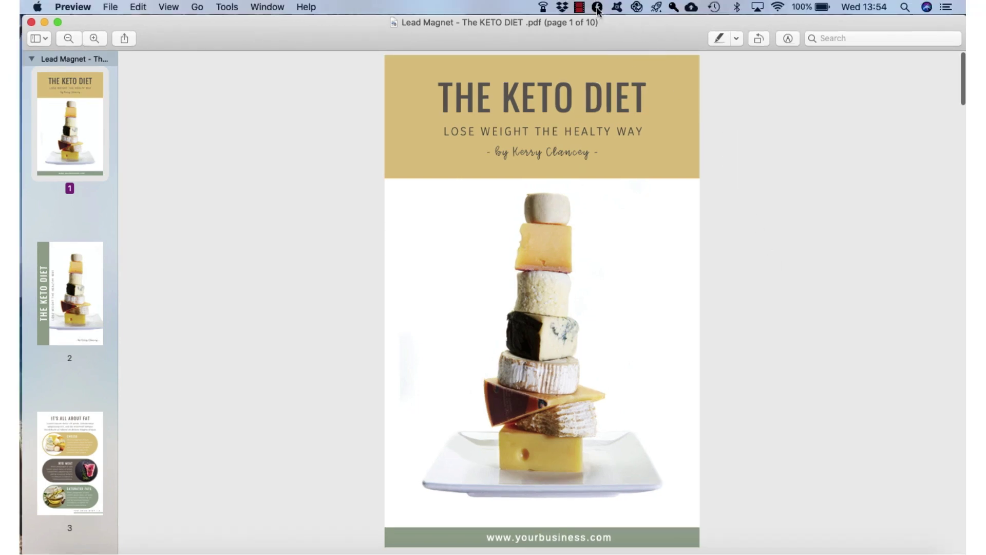
Start a Monosnap video capture over the PDF and fit the recording frame around the cover page, about 482 x 744.
{"action": "left_click", "coordinate": [598, 9]}
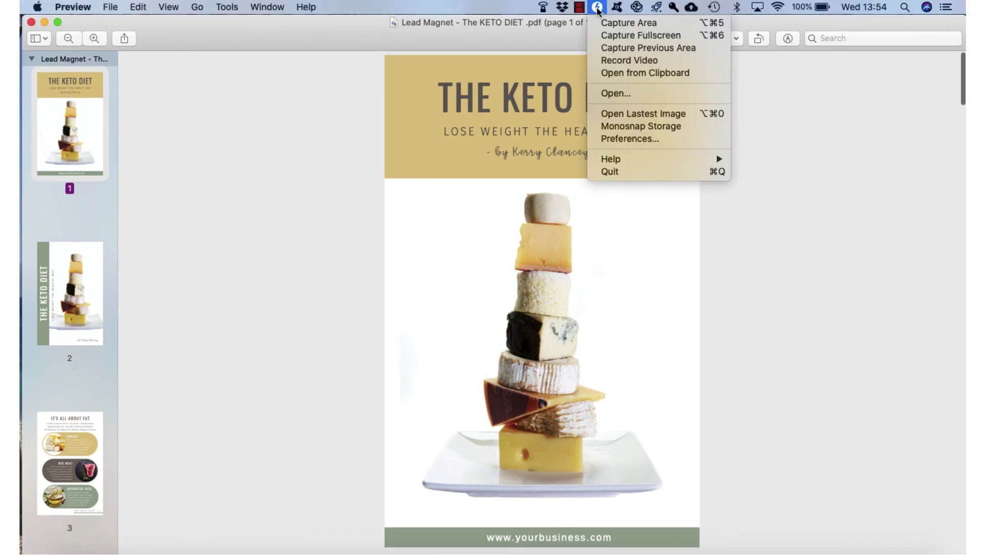
{"action": "left_click", "coordinate": [604, 60]}
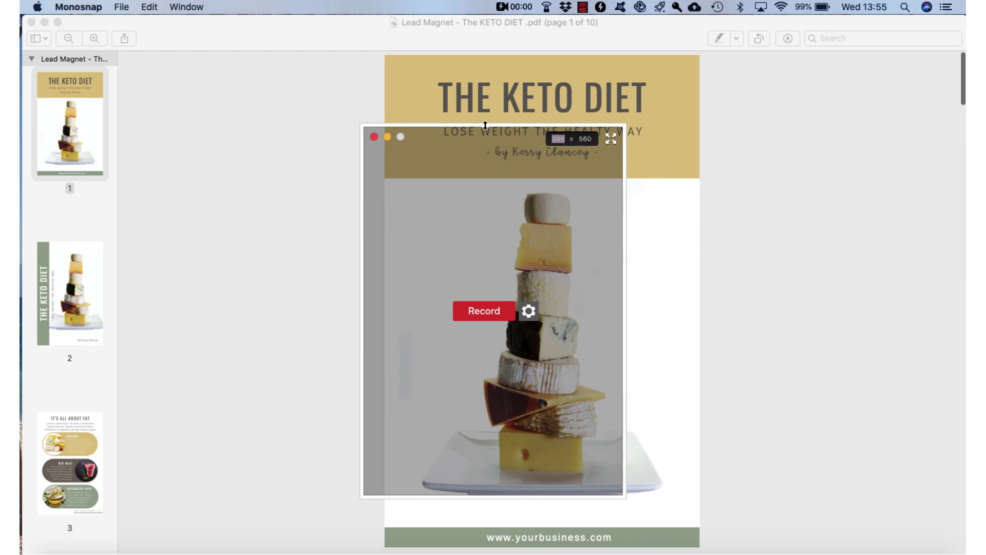
{"action": "left_click_drag", "start_coordinate": [486, 125], "coordinate": [487, 54]}
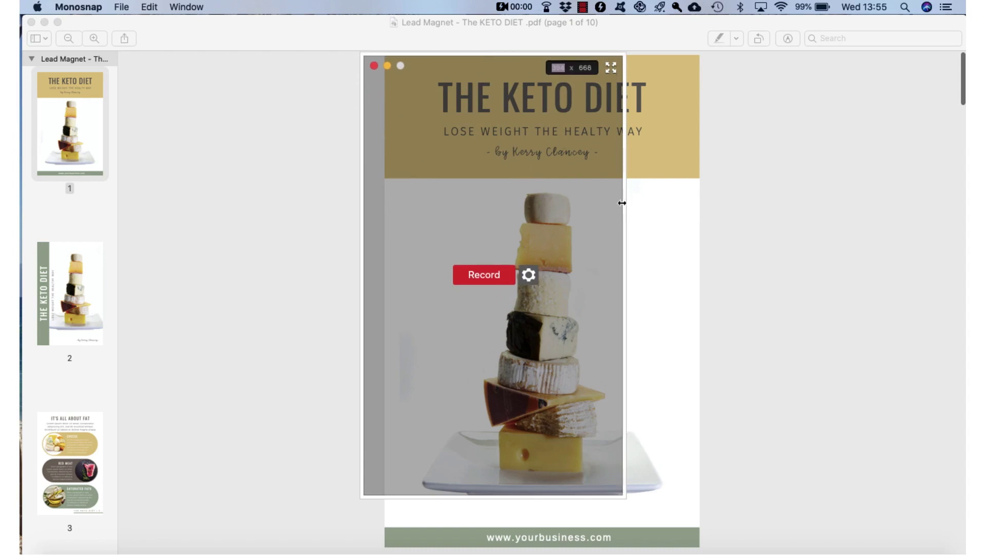
{"action": "left_click_drag", "start_coordinate": [623, 203], "coordinate": [704, 203]}
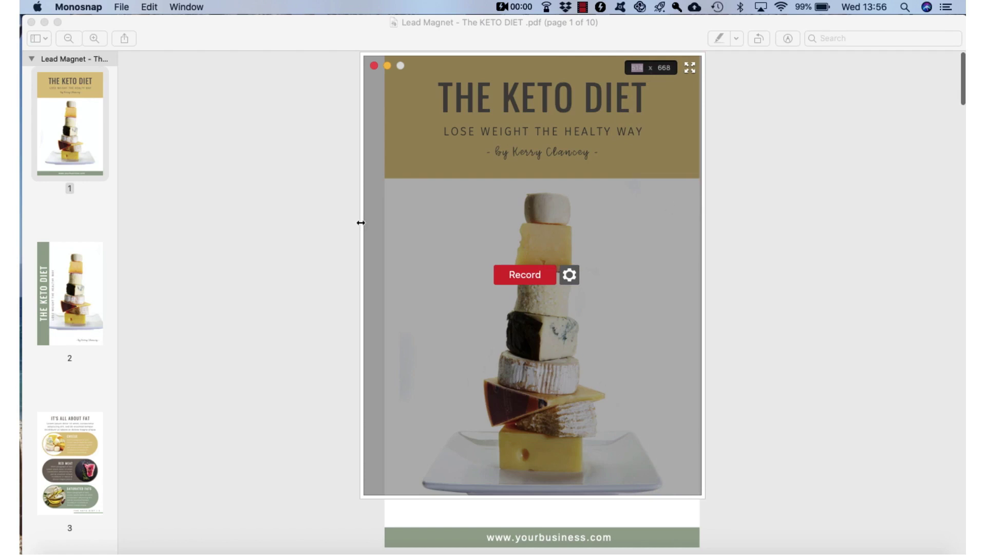
{"action": "left_click_drag", "start_coordinate": [361, 223], "coordinate": [384, 223]}
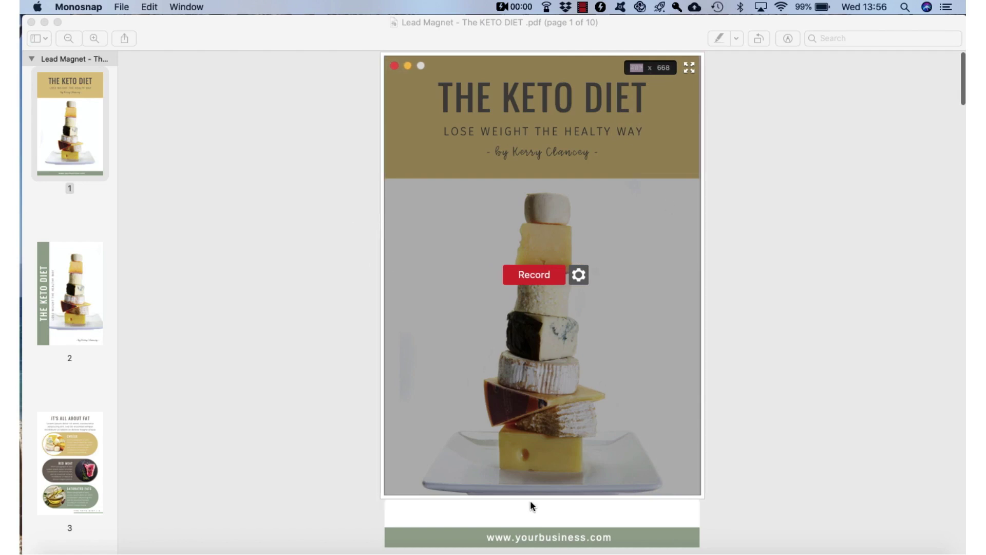
{"action": "left_click_drag", "start_coordinate": [530, 499], "coordinate": [530, 549]}
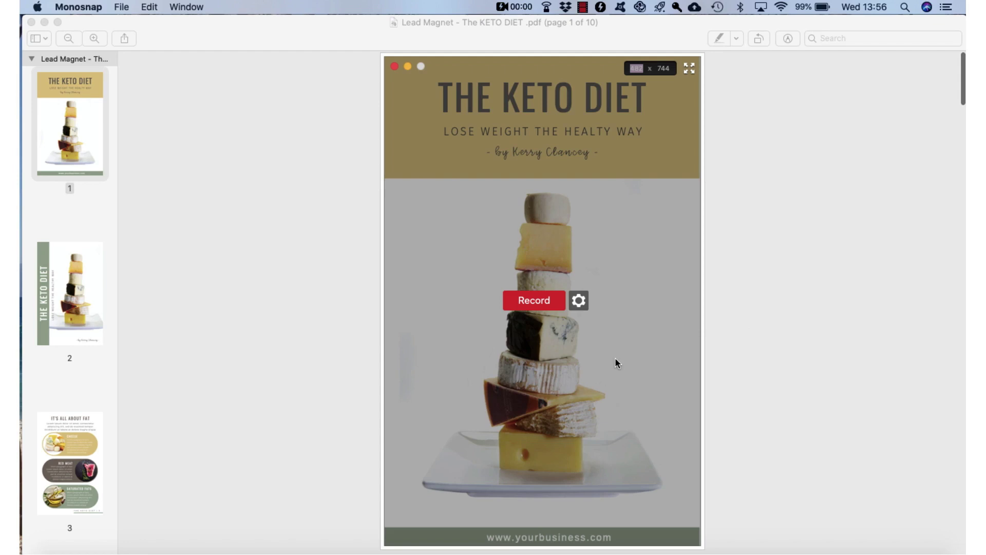
Record a screen video while moving through the PDF from the cover to page 10, and stop the recording there.
{"action": "left_click", "coordinate": [534, 300]}
{"action": "scroll", "coordinate": [543, 308], "scroll_direction": "down", "scroll_amount": 3}
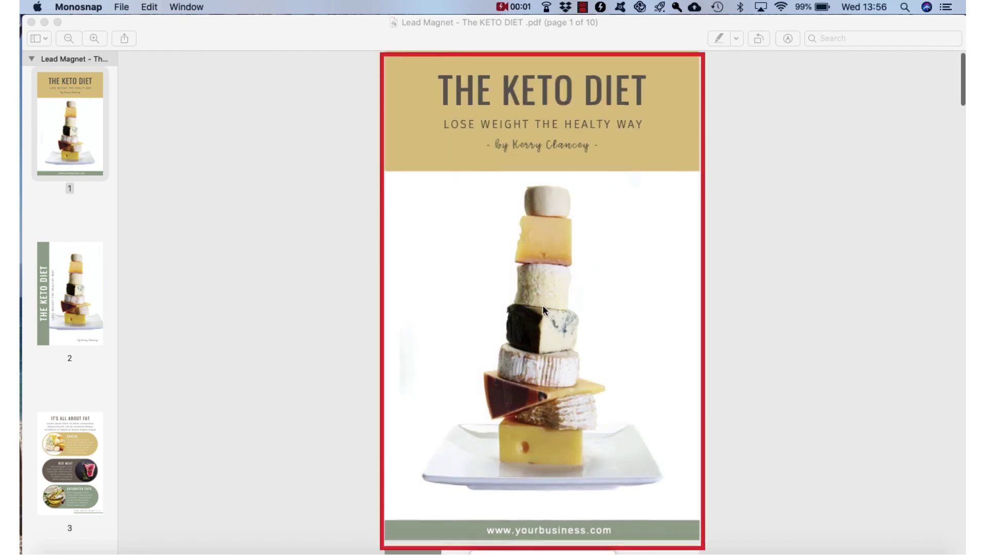
{"action": "scroll", "coordinate": [544, 310], "scroll_direction": "down", "scroll_amount": 15}
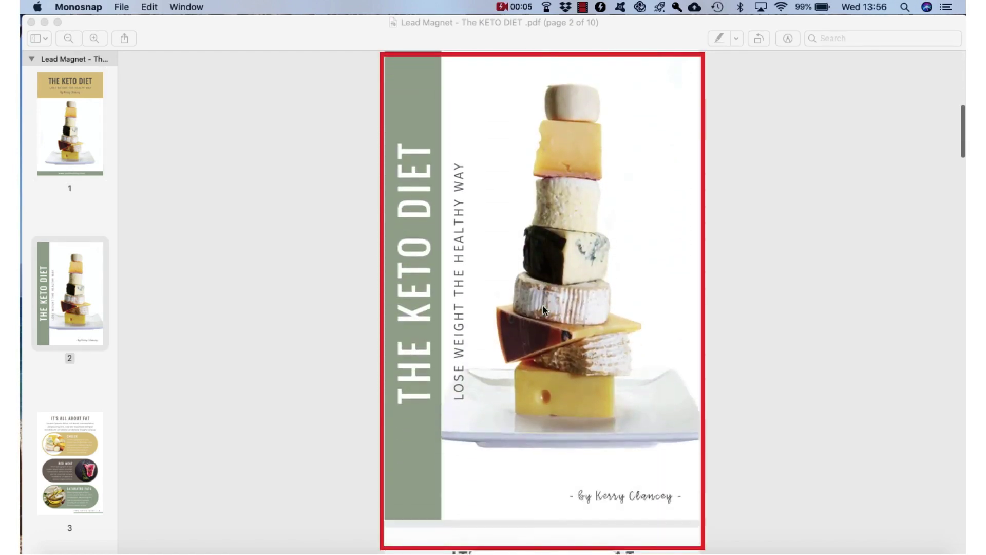
{"action": "scroll", "coordinate": [543, 305], "scroll_direction": "down", "scroll_amount": 20}
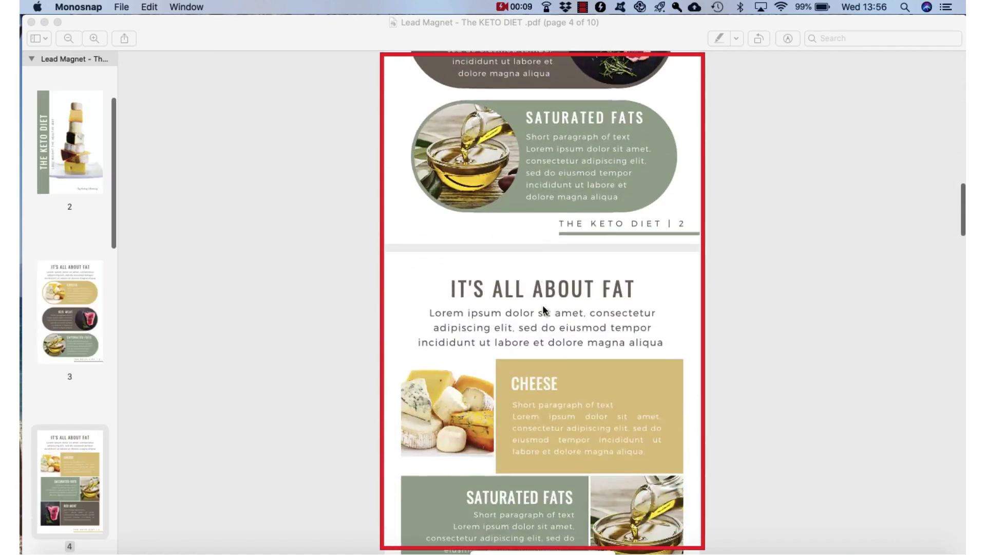
{"action": "scroll", "coordinate": [555, 293], "scroll_direction": "down", "scroll_amount": 20}
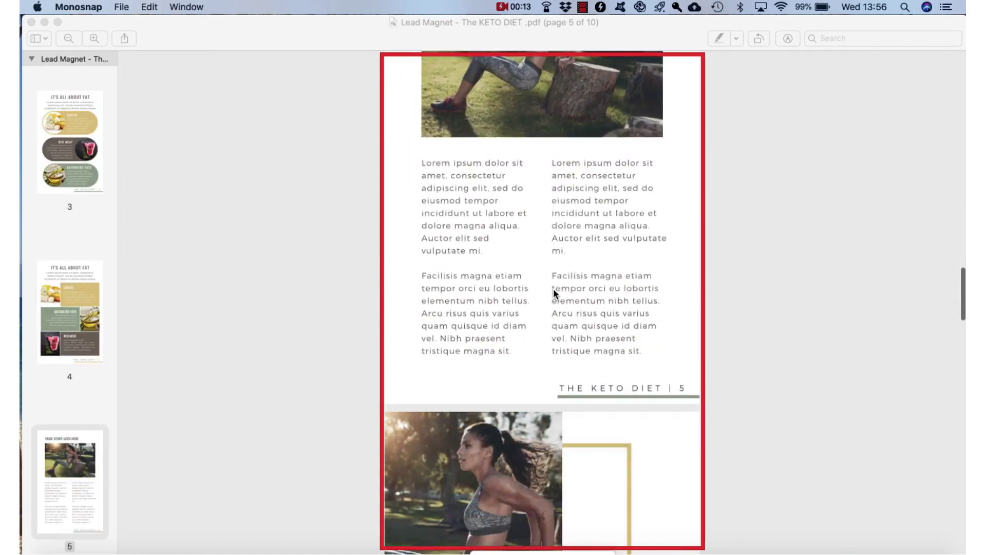
{"action": "scroll", "coordinate": [553, 293], "scroll_direction": "down", "scroll_amount": 20}
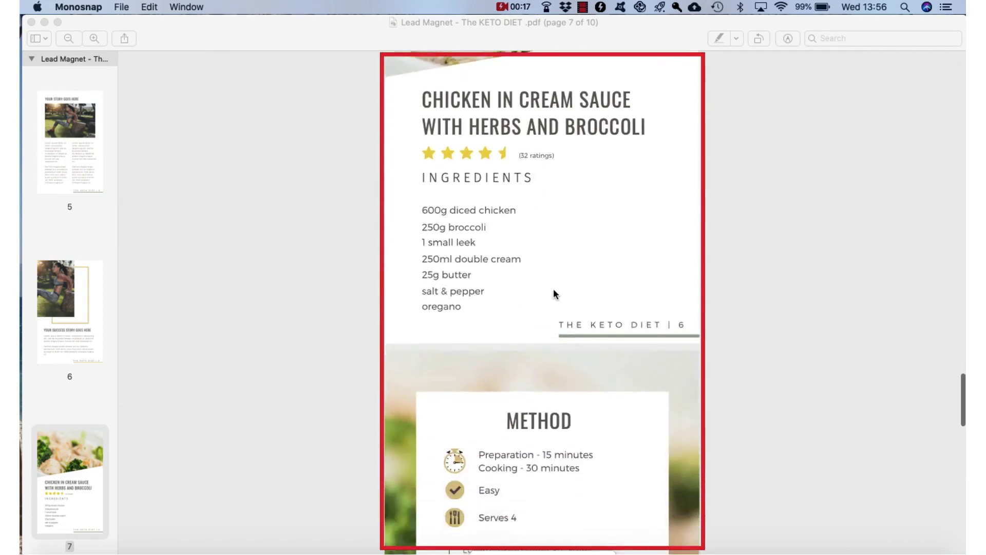
{"action": "scroll", "coordinate": [553, 294], "scroll_direction": "down", "scroll_amount": 20}
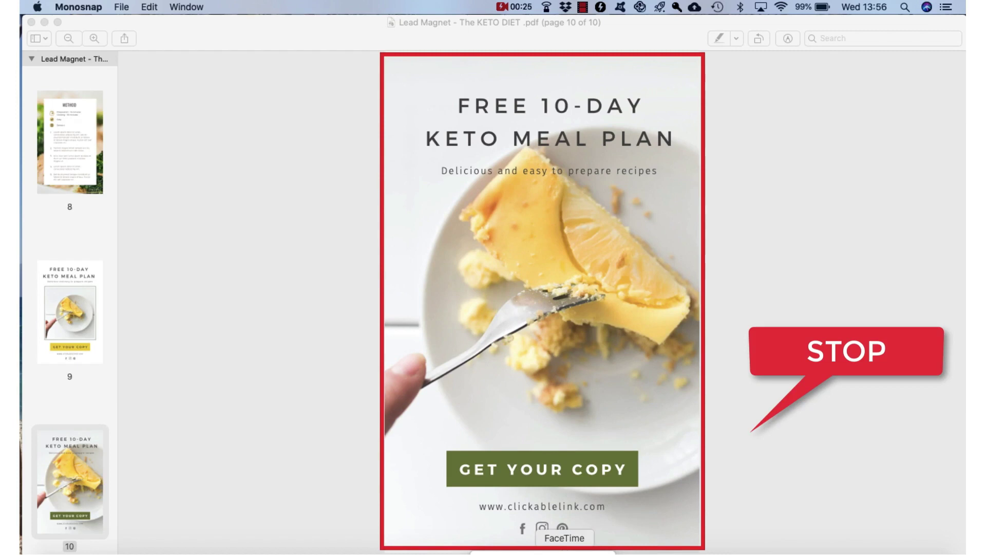
{"action": "key", "text": "super+alt+5"}
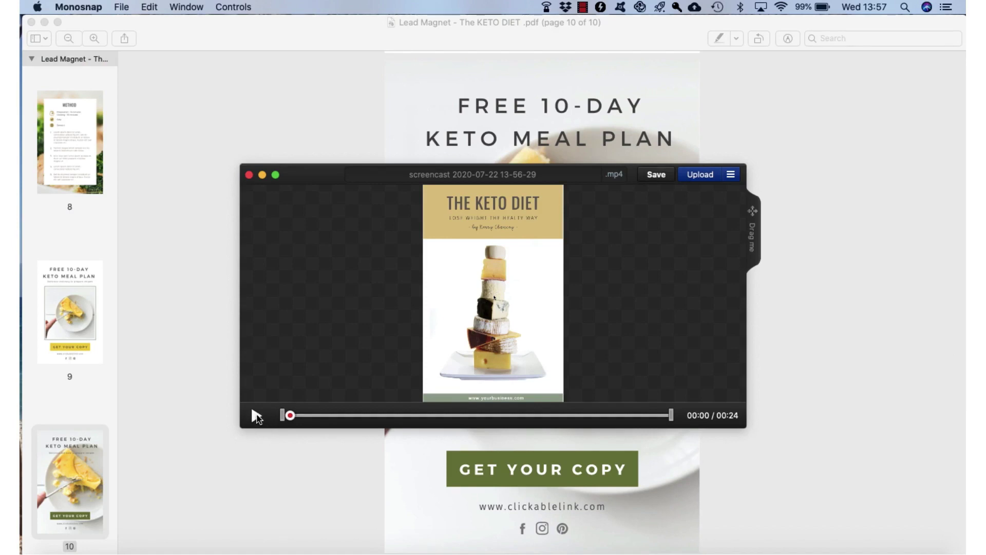
Play back the screencast, save it as Keto recipe screen recording.mp4, and close its preview.
{"action": "left_click", "coordinate": [257, 416]}
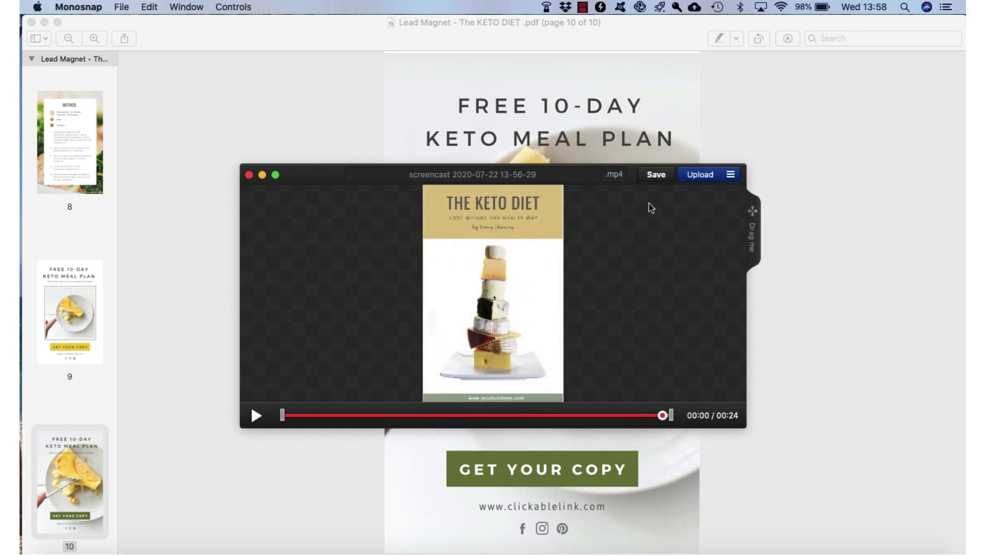
{"action": "left_click", "coordinate": [656, 175]}
{"action": "left_click", "coordinate": [249, 175]}
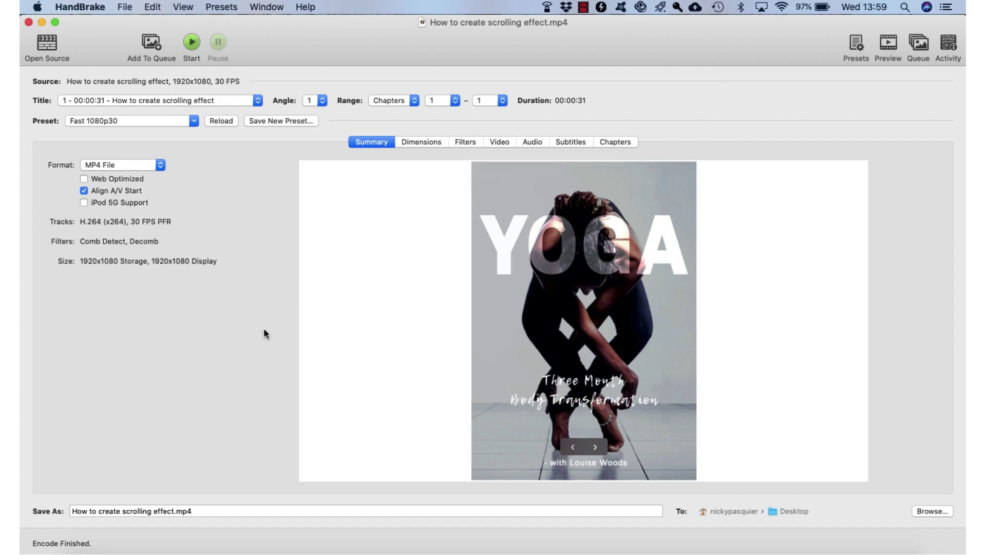
In HandBrake, load Keto recipe screen recording.mp4 and encode it as an MP4 into the Canva scrolling effect folder.
{"action": "left_click", "coordinate": [48, 51]}
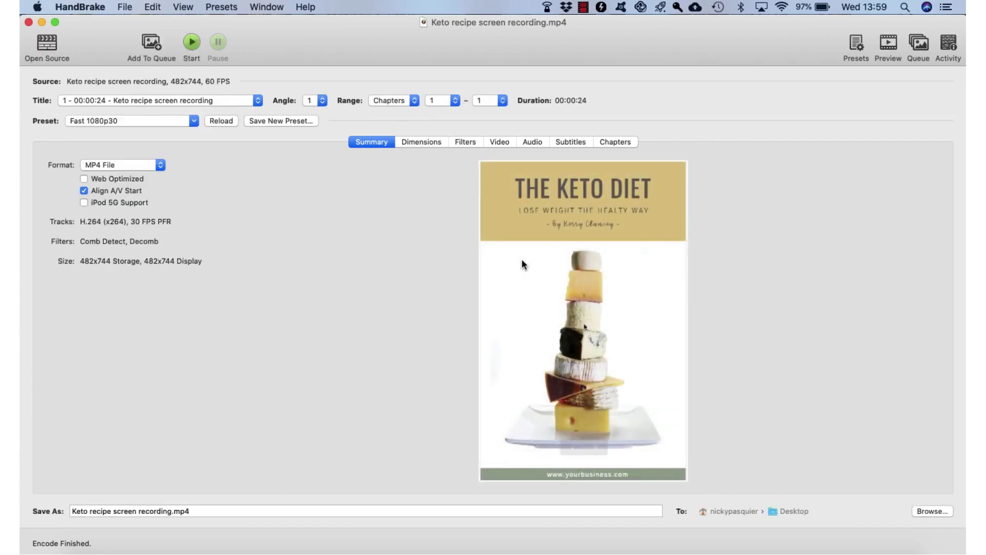
{"action": "left_click", "coordinate": [925, 512]}
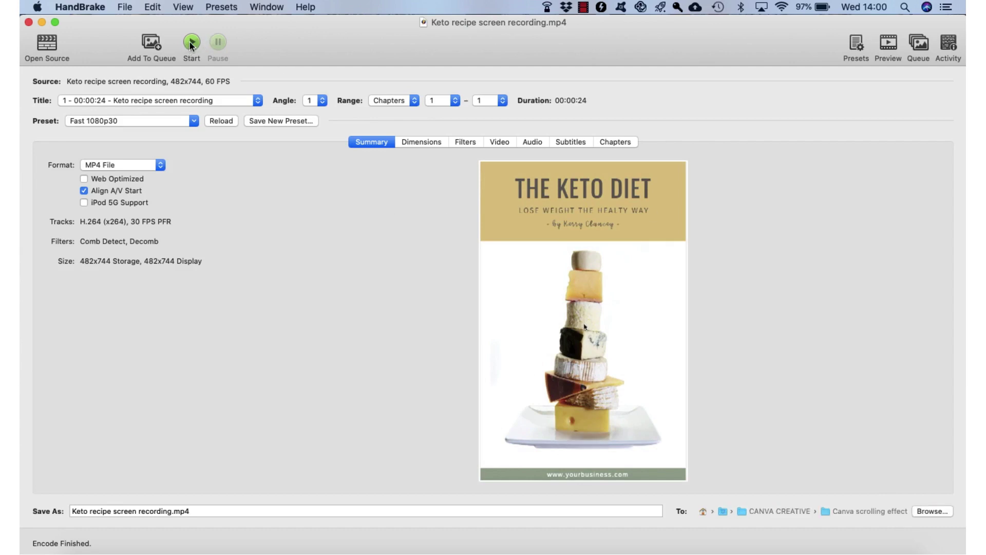
{"action": "left_click", "coordinate": [191, 46]}
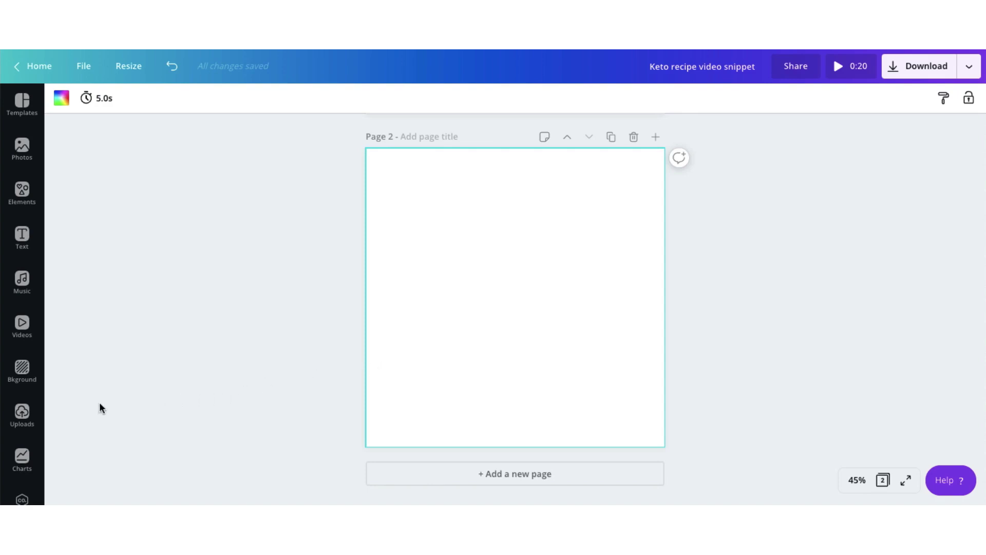
In Canva's Keto recipe video snippet design, upload the converted keto screen recording to the media library.
{"action": "left_click", "coordinate": [22, 428]}
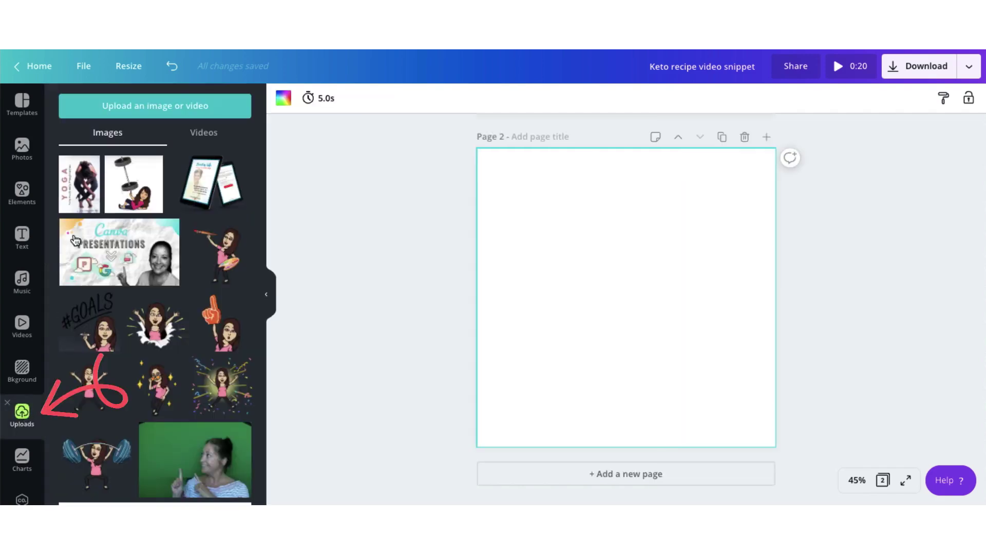
{"action": "left_click", "coordinate": [203, 110]}
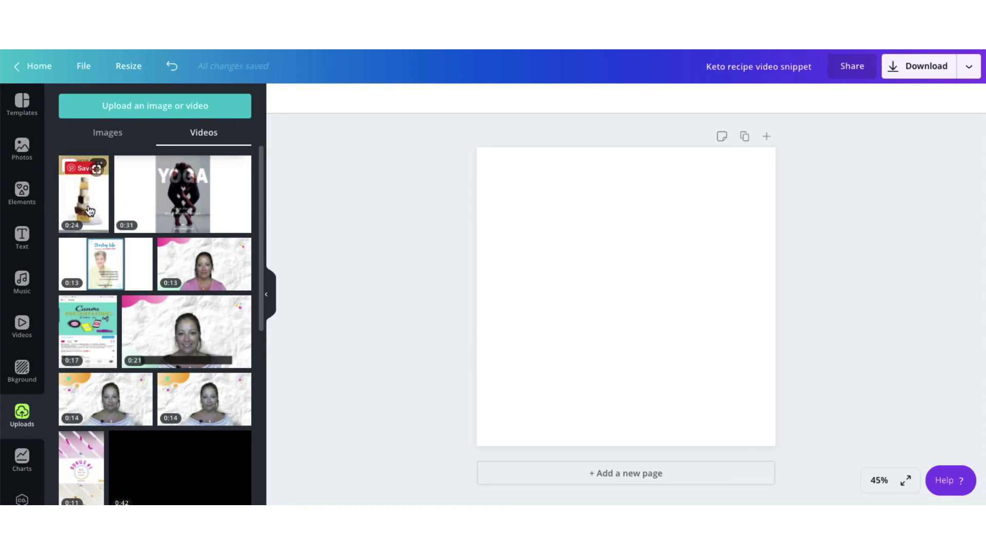
Search the photo library for "ipad" and add the upright blank tablet with a dark border to the page.
{"action": "left_click", "coordinate": [20, 149]}
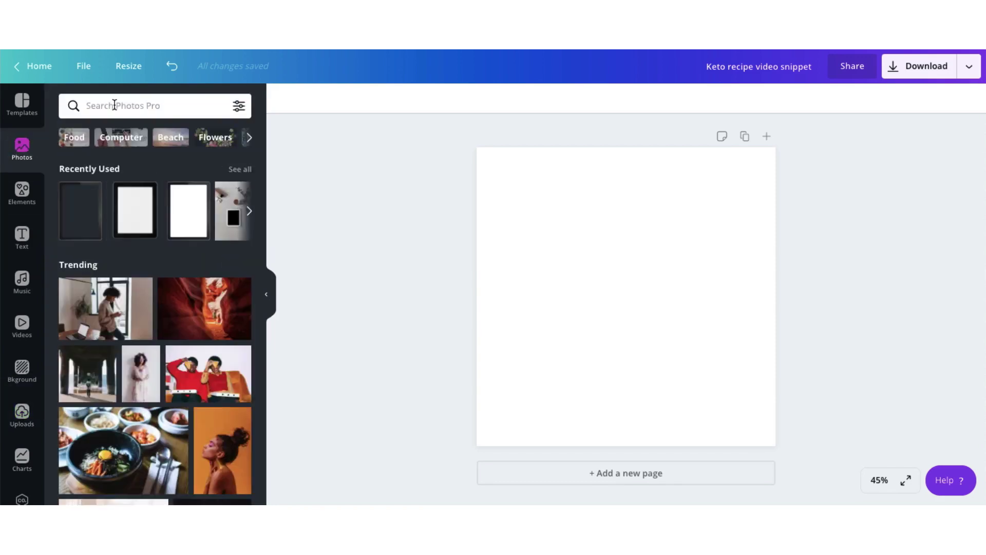
{"action": "left_click", "coordinate": [114, 105]}
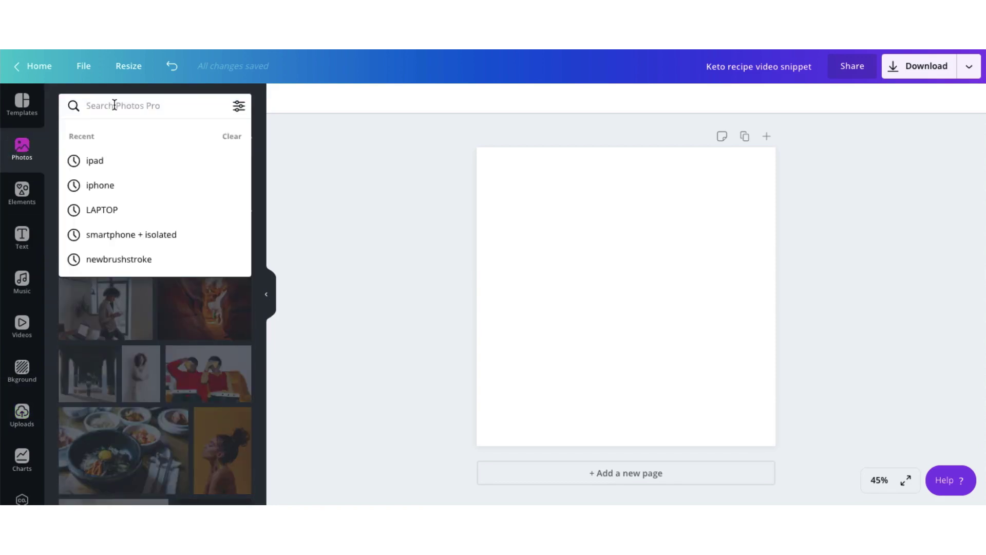
{"action": "type", "text": "ipad"}
{"action": "key", "text": "Return"}
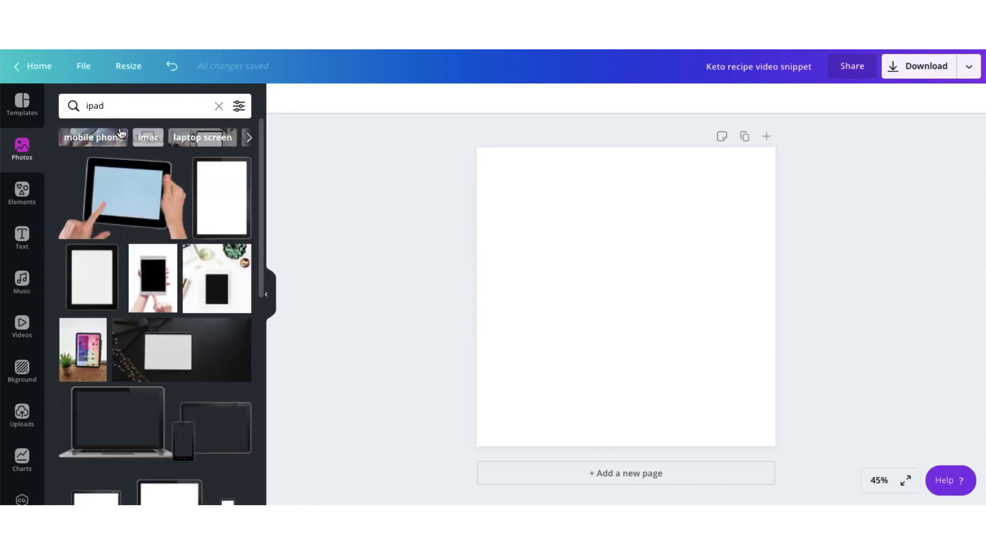
{"action": "scroll", "coordinate": [102, 229], "scroll_direction": "down", "scroll_amount": 2}
{"action": "scroll", "coordinate": [103, 230], "scroll_direction": "down", "scroll_amount": 5}
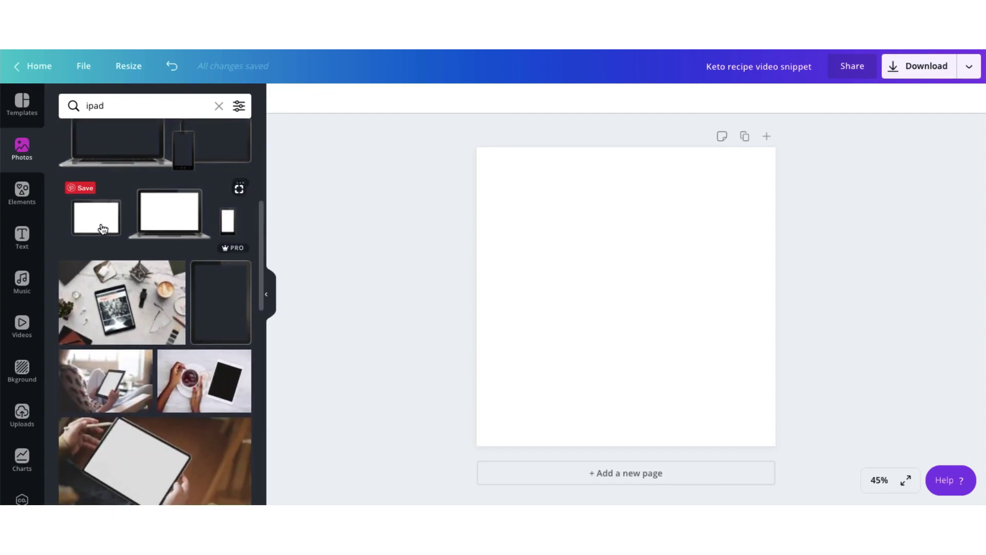
{"action": "left_click", "coordinate": [218, 305]}
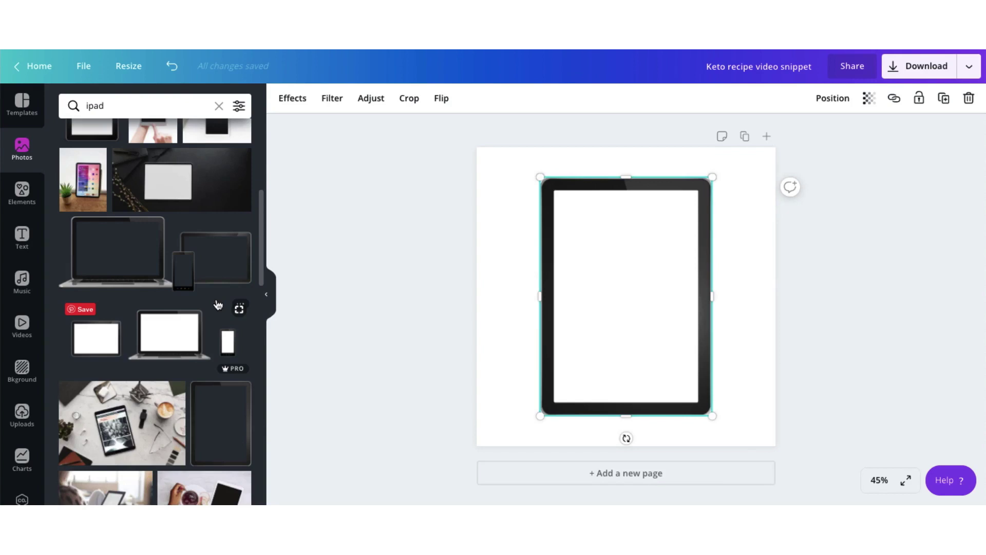
Check the tablet photo's availability label and filter the ipad photo results to free images.
{"action": "scroll", "coordinate": [218, 305], "scroll_direction": "down", "scroll_amount": 3}
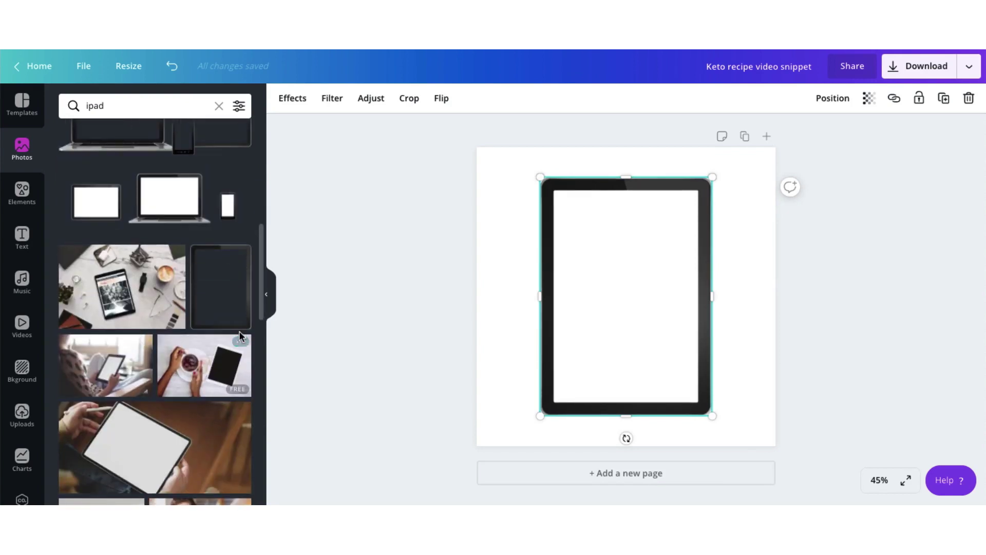
{"action": "mouse_move", "coordinate": [237, 328]}
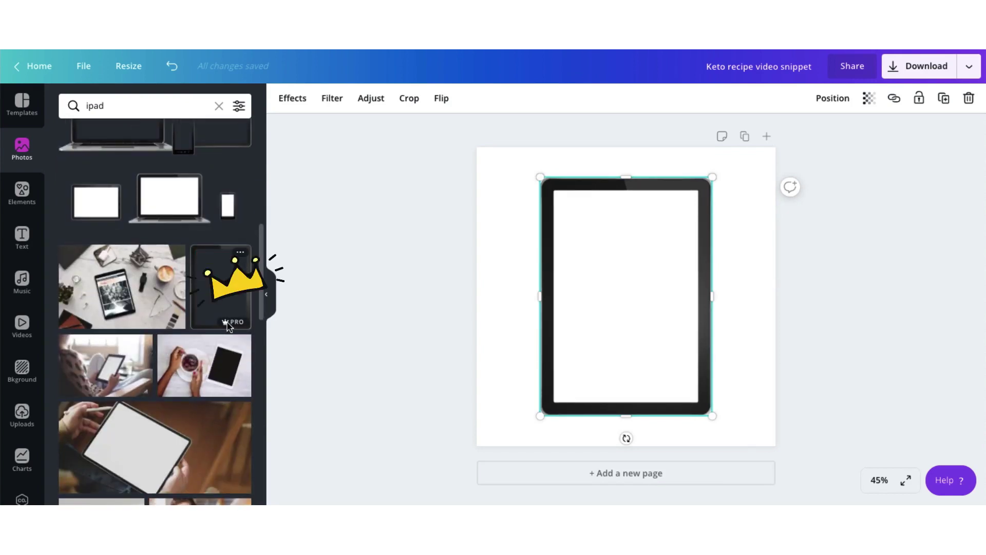
{"action": "scroll", "coordinate": [181, 232], "scroll_direction": "up", "scroll_amount": 5}
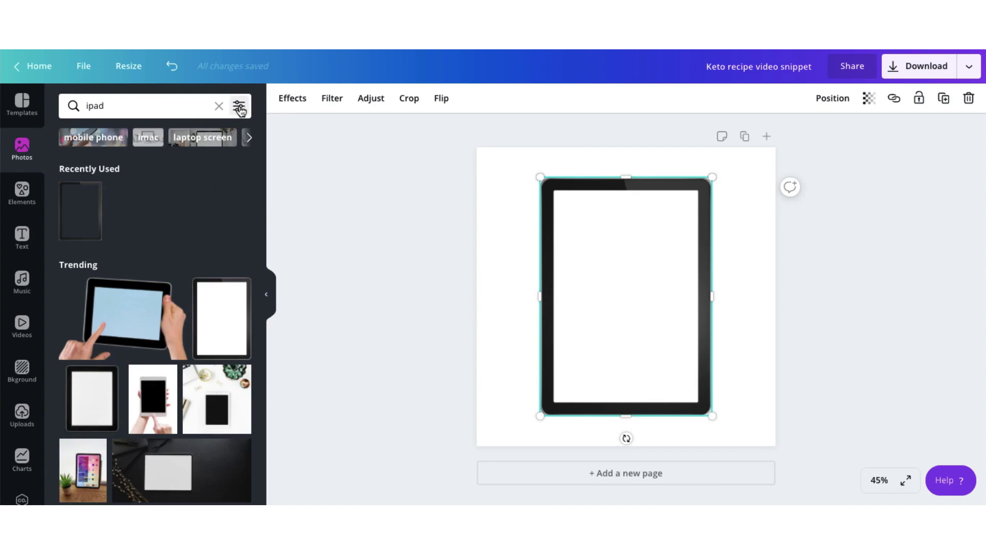
{"action": "left_click", "coordinate": [239, 108]}
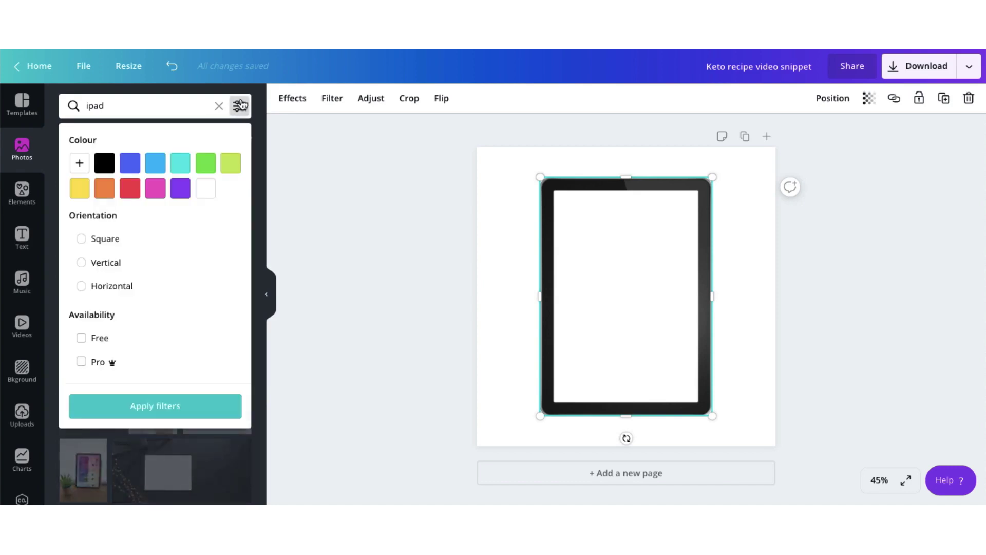
{"action": "left_click", "coordinate": [81, 338]}
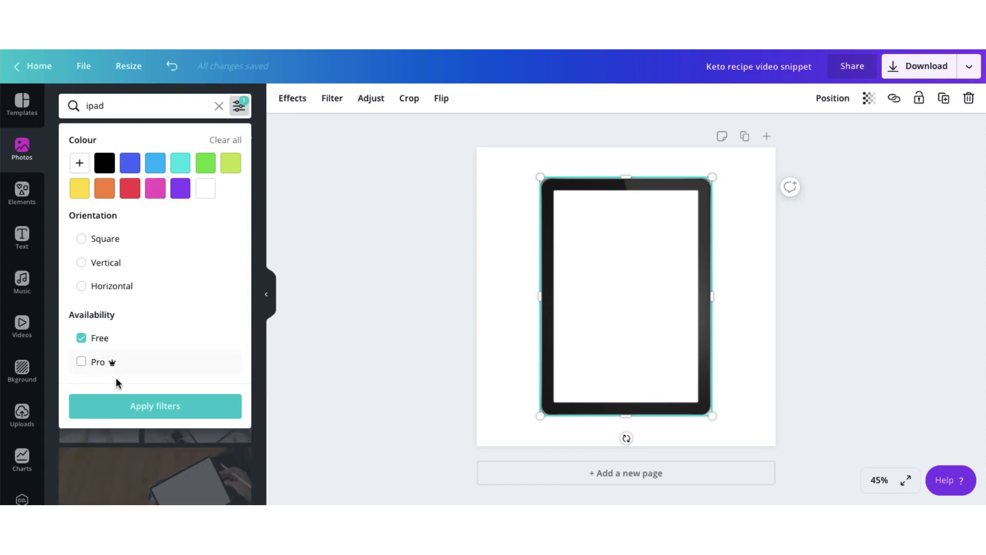
{"action": "left_click", "coordinate": [124, 413]}
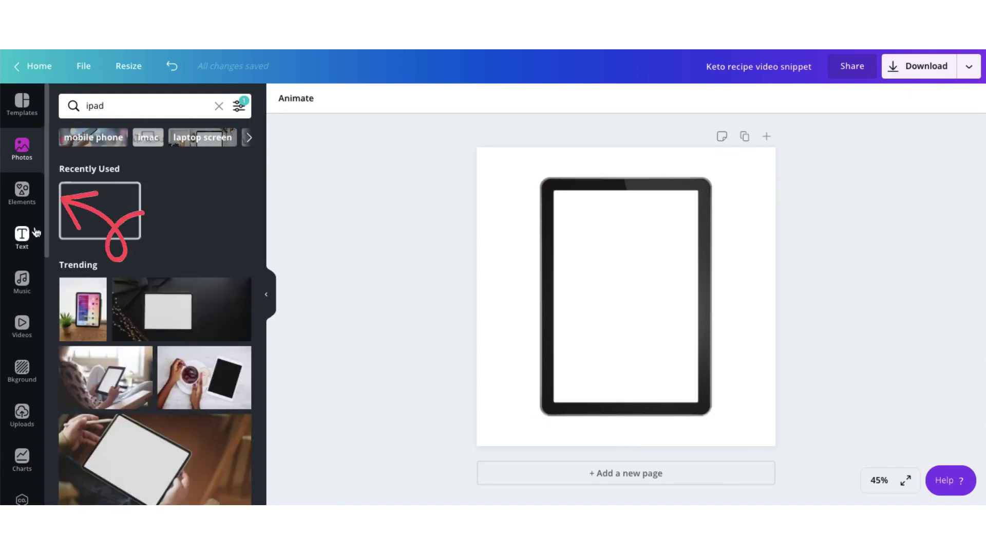
Find the tablet mockup among the Frames elements and place it on a newly added second page.
{"action": "left_click", "coordinate": [23, 202]}
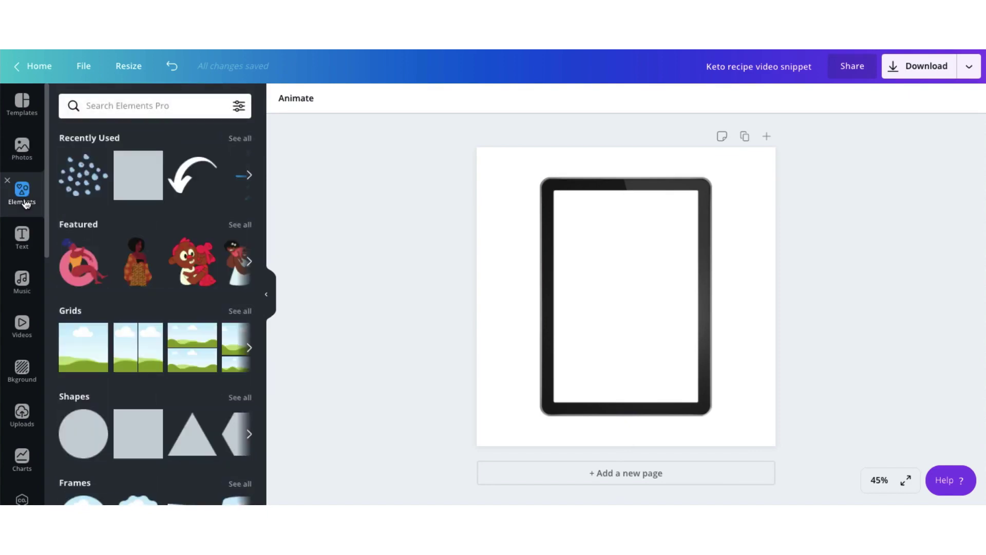
{"action": "scroll", "coordinate": [133, 358], "scroll_direction": "down", "scroll_amount": 2}
{"action": "scroll", "coordinate": [133, 358], "scroll_direction": "down", "scroll_amount": 1}
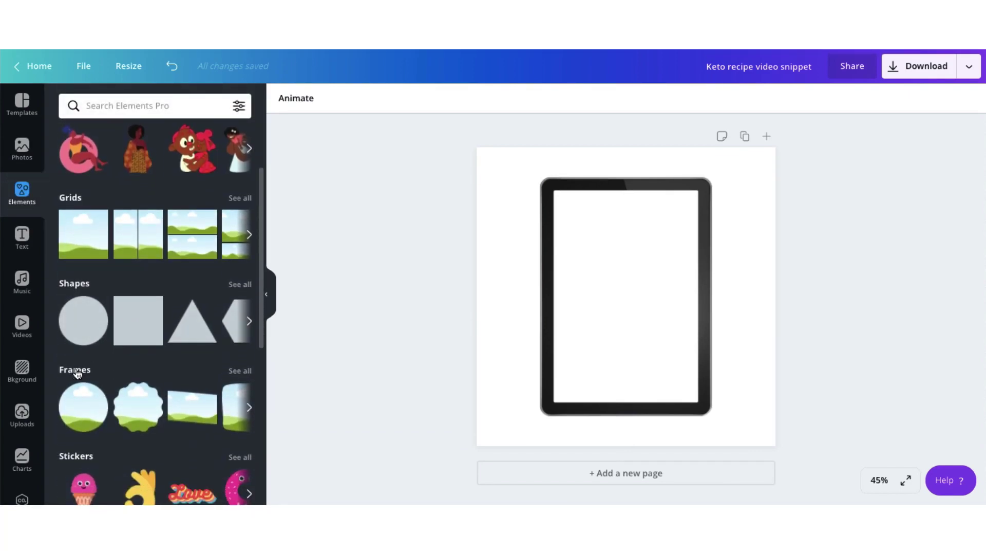
{"action": "left_click", "coordinate": [78, 371]}
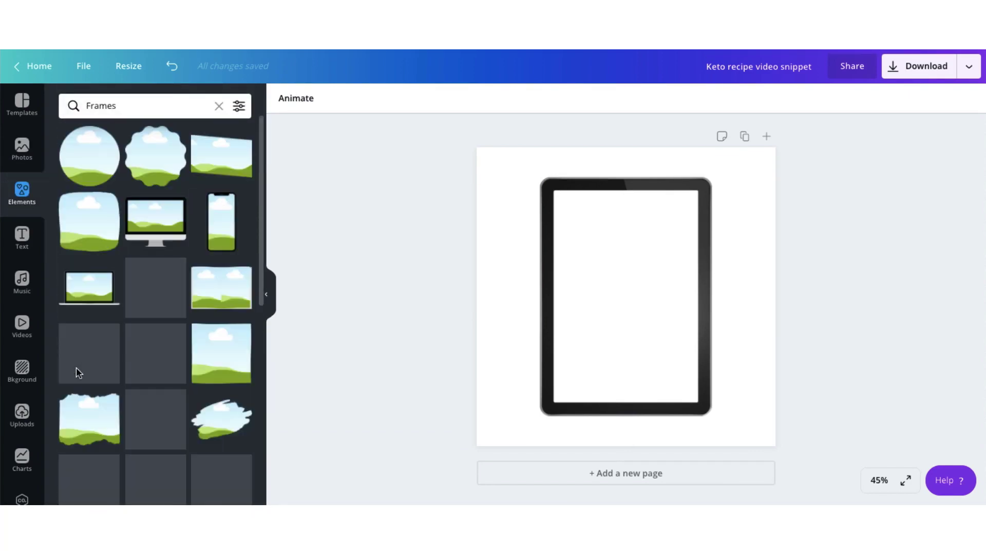
{"action": "scroll", "coordinate": [77, 373], "scroll_direction": "down", "scroll_amount": 1}
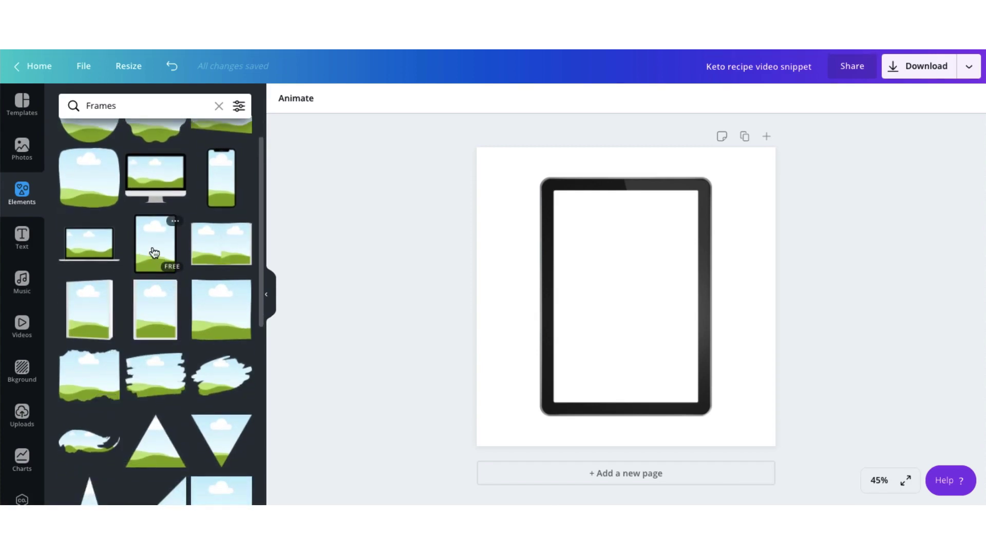
{"action": "left_click", "coordinate": [626, 473]}
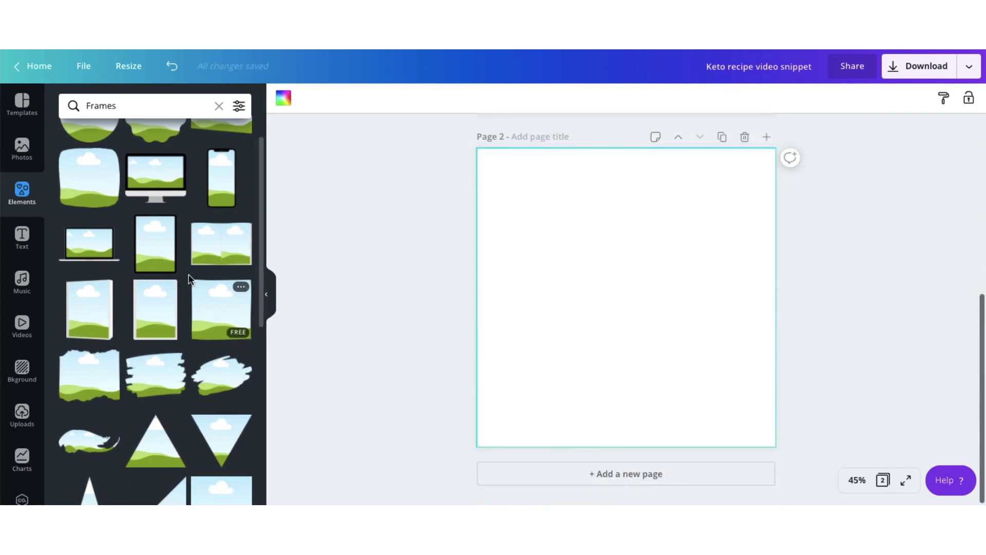
{"action": "left_click", "coordinate": [155, 260]}
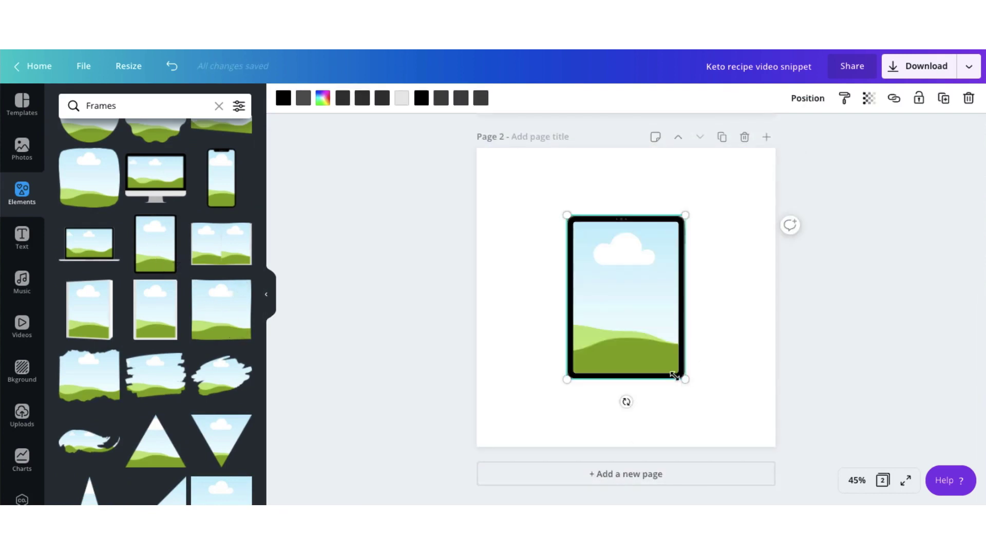
Enlarge the tablet frame on page 2 to most of the page height and position it right of centre.
{"action": "left_click", "coordinate": [536, 268]}
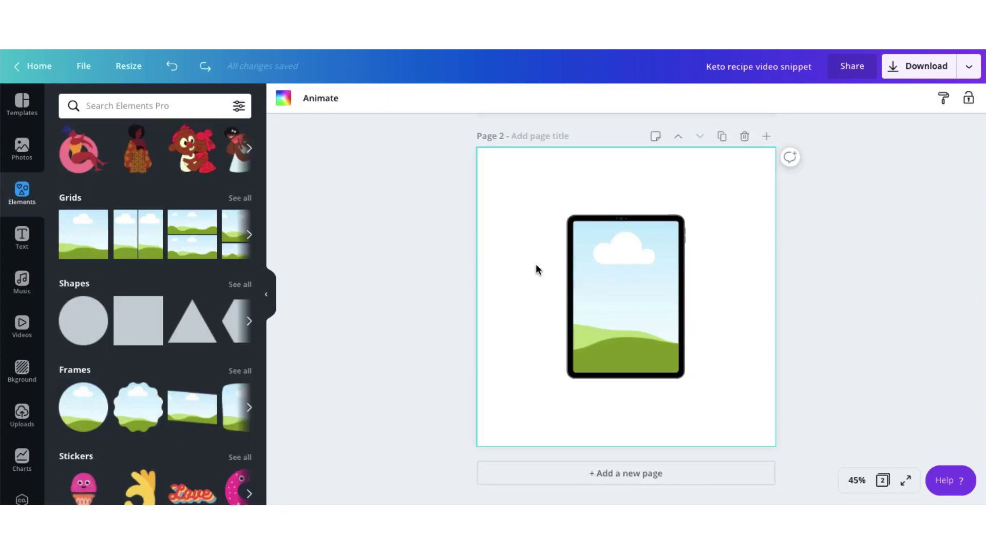
{"action": "left_click", "coordinate": [608, 272]}
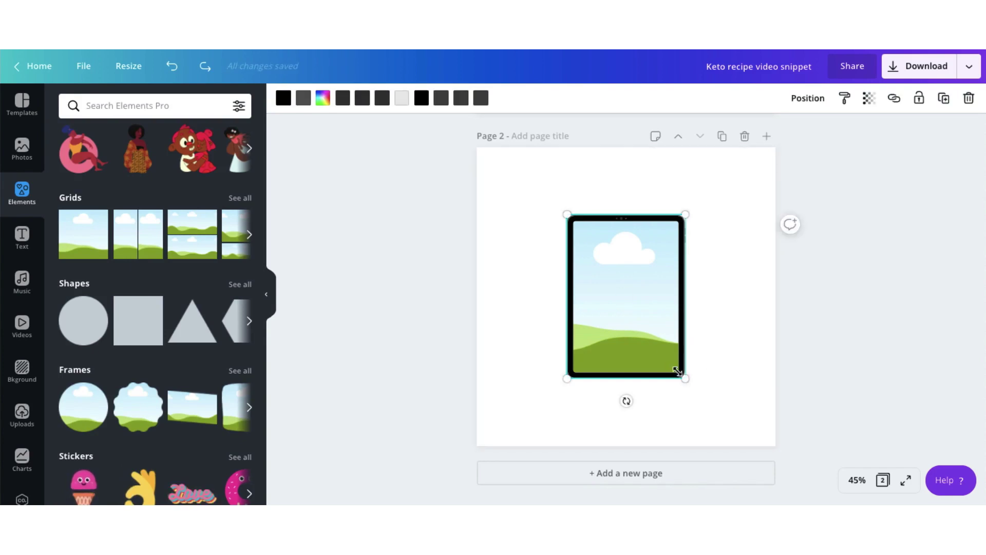
{"action": "left_click_drag", "start_coordinate": [683, 378], "coordinate": [722, 418]}
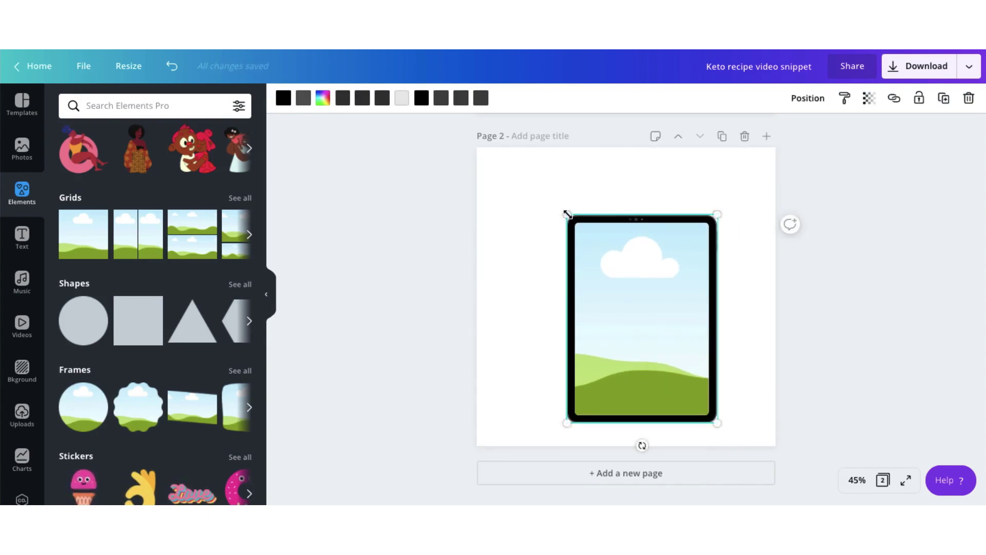
{"action": "left_click_drag", "start_coordinate": [567, 214], "coordinate": [531, 175]}
{"action": "left_click_drag", "start_coordinate": [601, 269], "coordinate": [616, 263]}
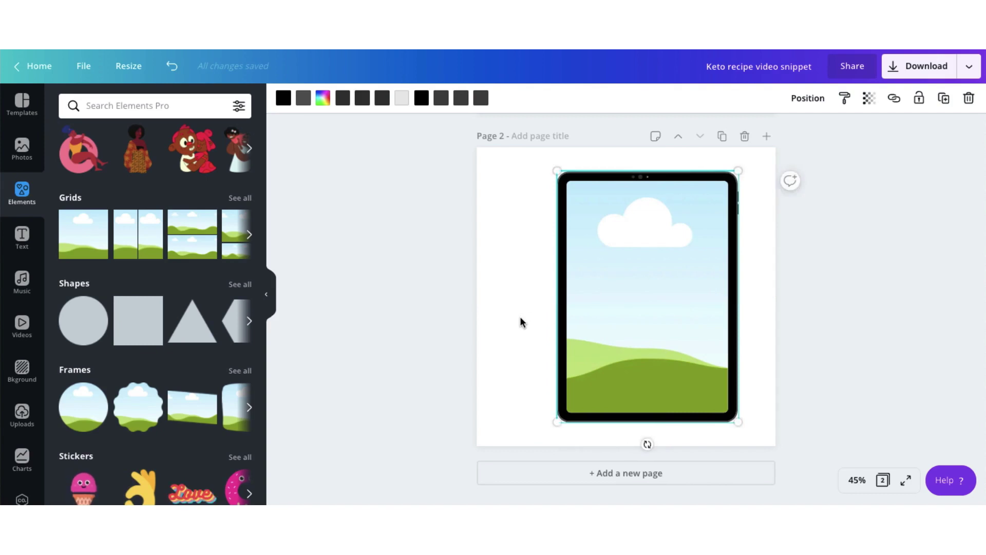
{"action": "left_click", "coordinate": [518, 318]}
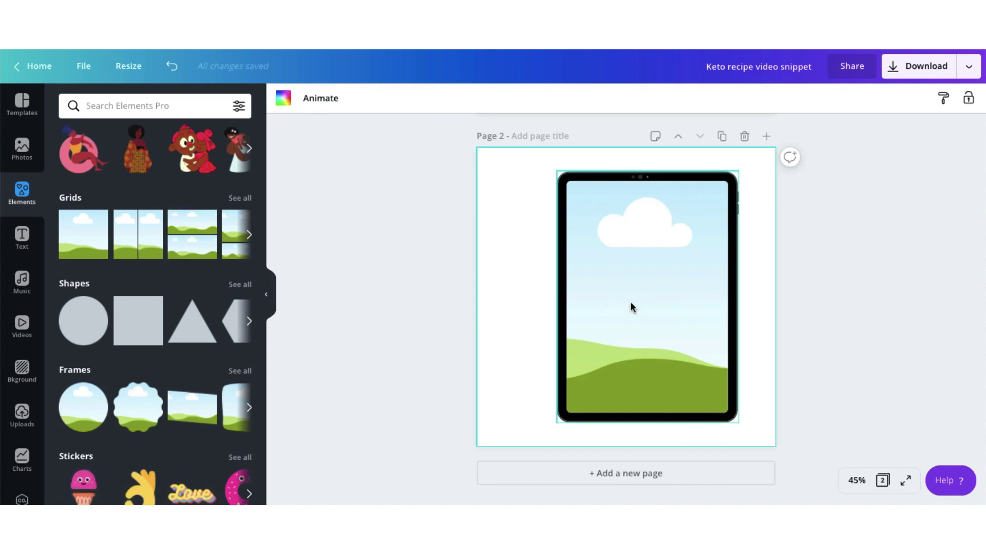
Fill the tablet frame with the uploaded keto screen recording and trim the end so the clip lasts 15.0 seconds.
{"action": "left_click", "coordinate": [23, 406]}
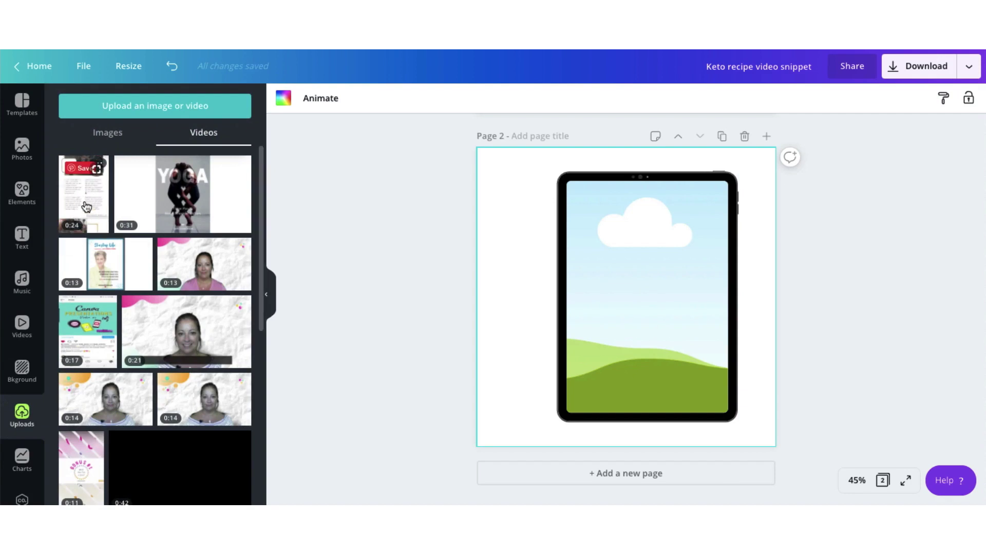
{"action": "left_click_drag", "start_coordinate": [85, 206], "coordinate": [624, 257]}
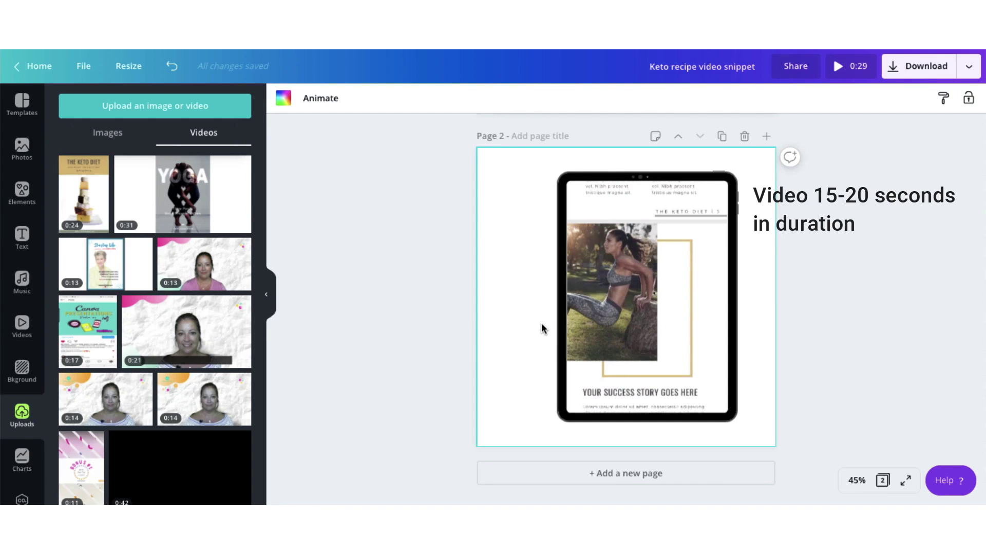
{"action": "left_click", "coordinate": [635, 316]}
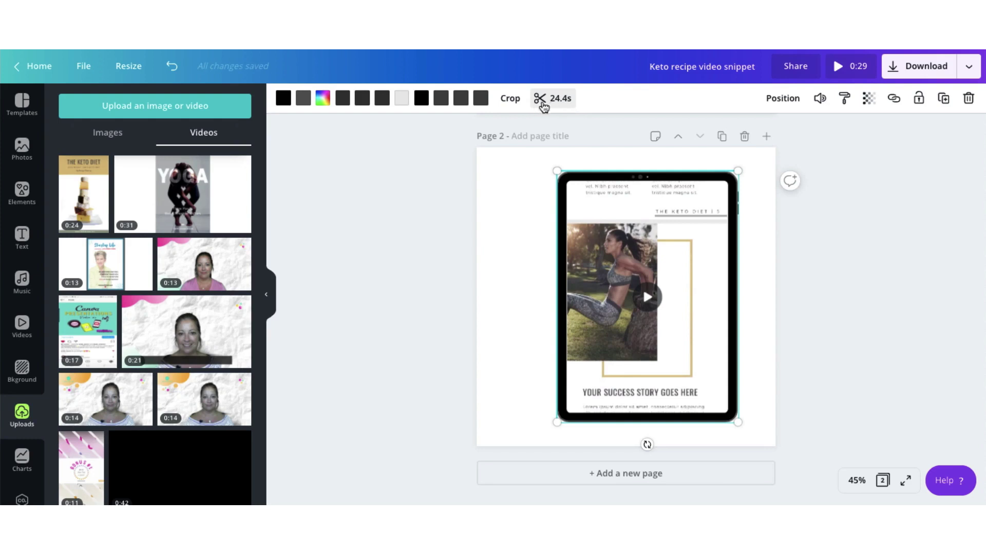
{"action": "left_click", "coordinate": [543, 103]}
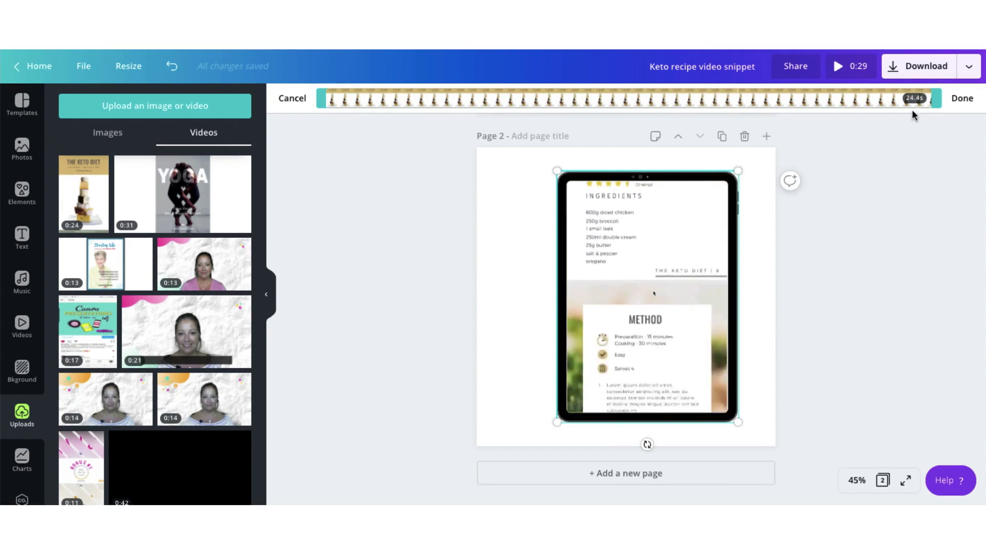
{"action": "left_click_drag", "start_coordinate": [939, 98], "coordinate": [930, 99]}
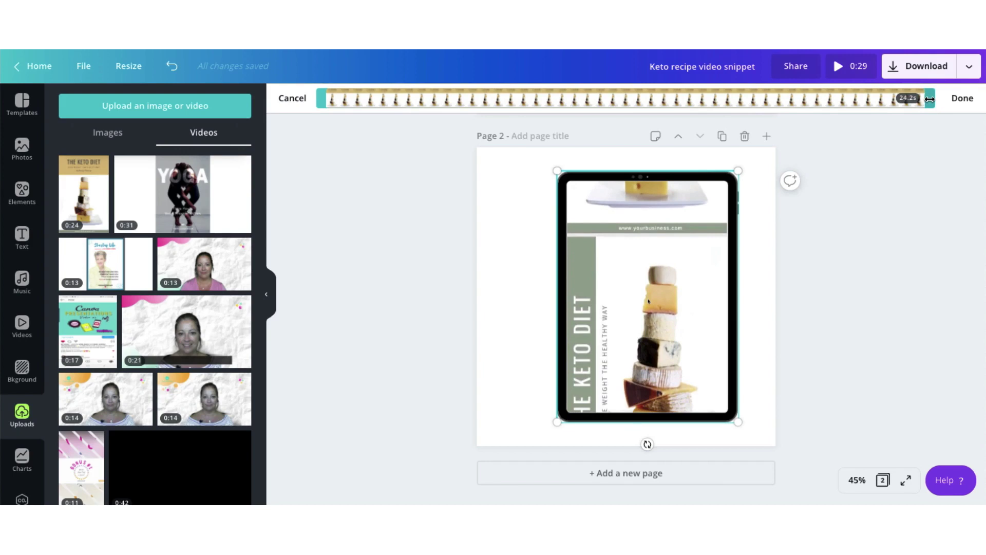
{"action": "left_click_drag", "start_coordinate": [930, 99], "coordinate": [696, 103]}
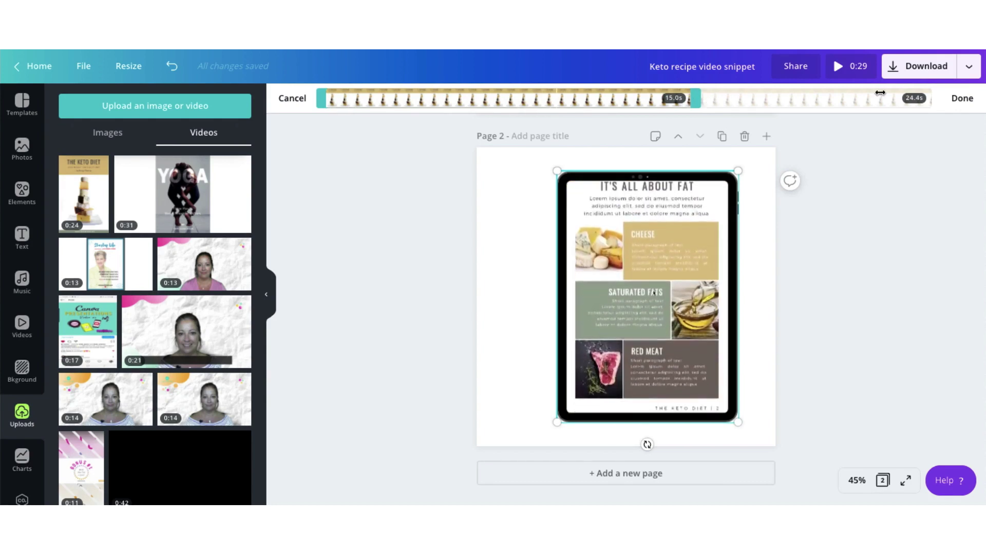
{"action": "left_click", "coordinate": [961, 102]}
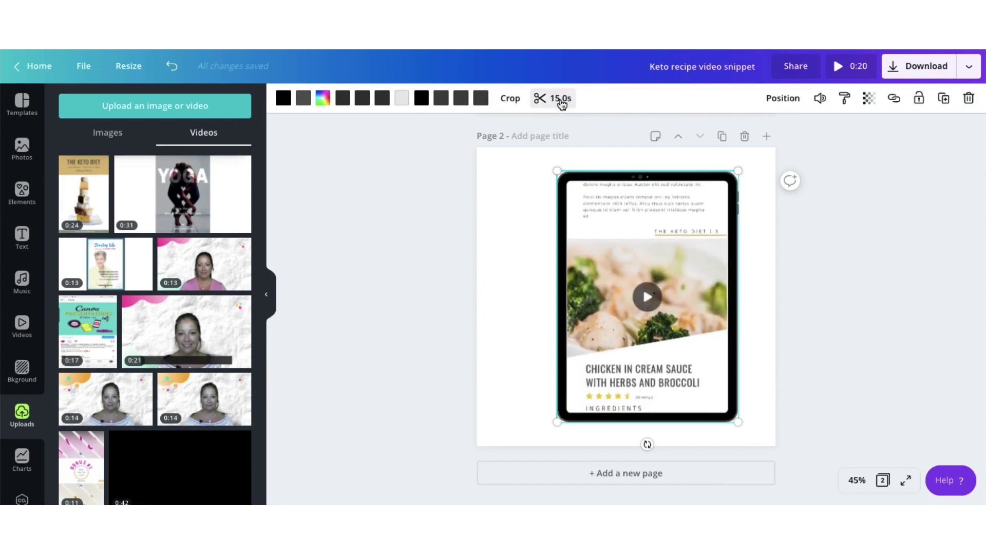
{"action": "left_click", "coordinate": [517, 201]}
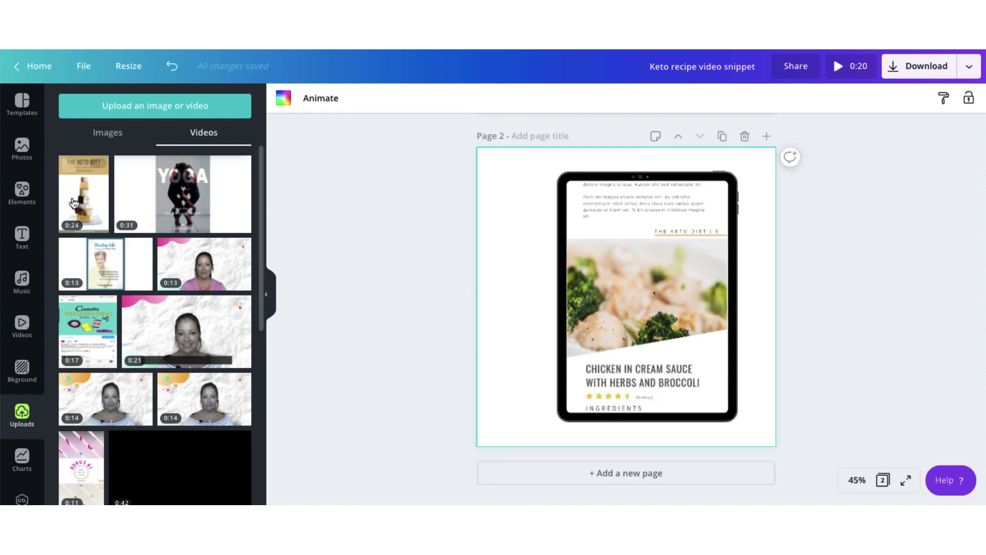
Add the heading DOWNLOAD in a widened text box and stand it vertically along the tablet's left side, reading upward.
{"action": "left_click", "coordinate": [22, 235]}
{"action": "left_click", "coordinate": [103, 166]}
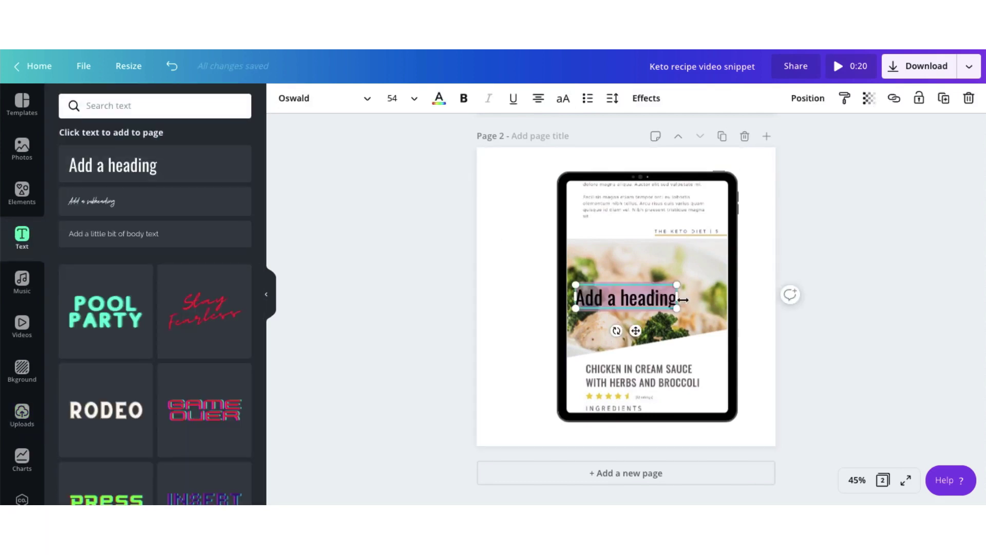
{"action": "left_click_drag", "start_coordinate": [683, 299], "coordinate": [754, 297]}
{"action": "type", "text": "DOWNLOAD"}
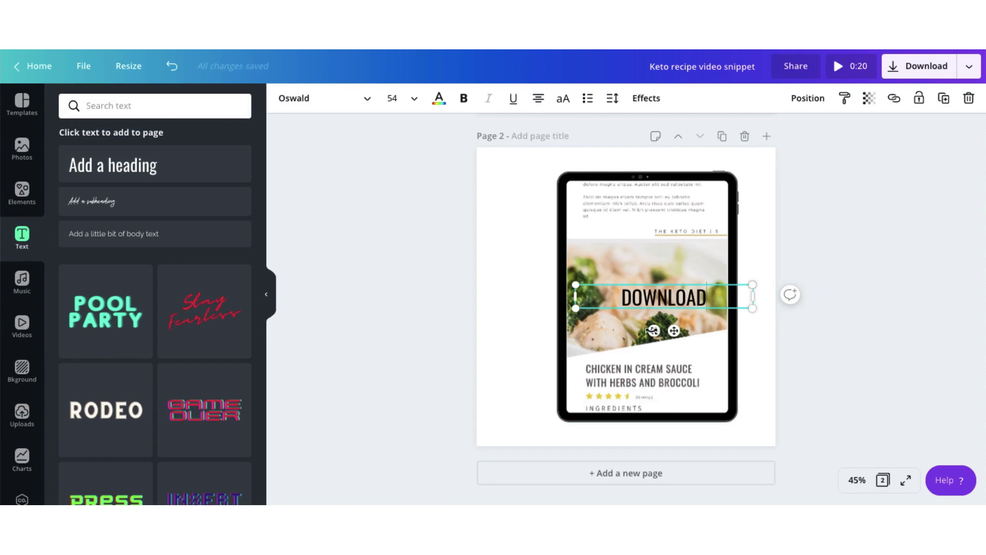
{"action": "left_click_drag", "start_coordinate": [653, 331], "coordinate": [746, 308]}
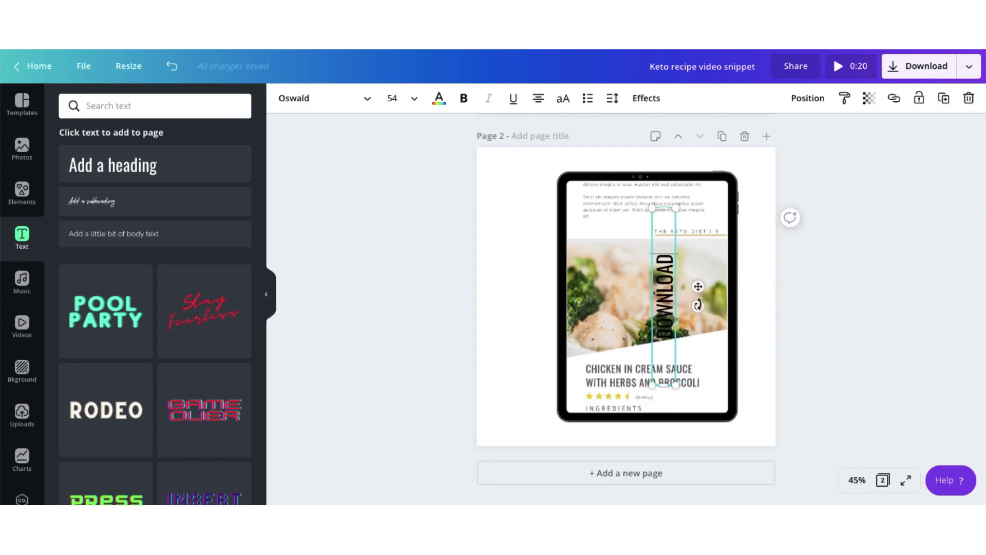
{"action": "left_click_drag", "start_coordinate": [698, 287], "coordinate": [569, 293]}
Set the font size of the vertical DOWNLOAD heading to 64.
{"action": "double_click", "coordinate": [535, 354]}
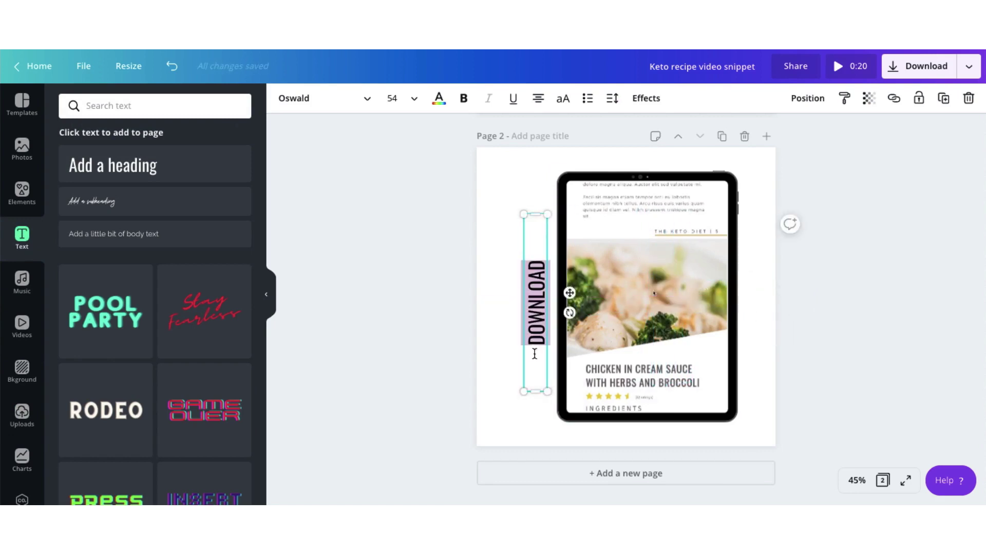
{"action": "left_click", "coordinate": [414, 99]}
{"action": "scroll", "coordinate": [412, 257], "scroll_direction": "down", "scroll_amount": 4}
{"action": "left_click", "coordinate": [411, 291]}
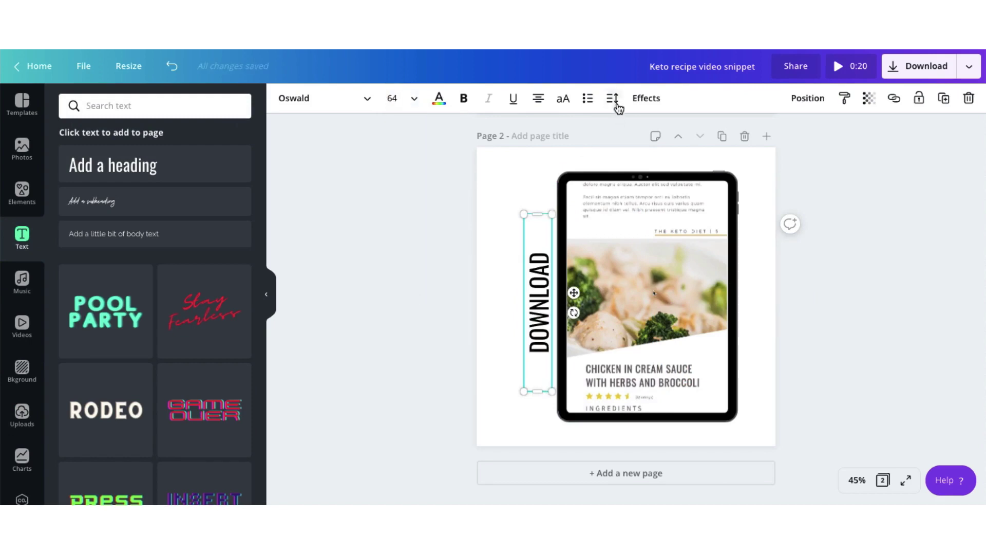
Widen the letter spacing of the vertical DOWNLOAD heading and nudge it slightly away from the tablet.
{"action": "left_click", "coordinate": [612, 98]}
{"action": "left_click_drag", "start_coordinate": [696, 141], "coordinate": [708, 136]}
{"action": "left_click", "coordinate": [573, 291]}
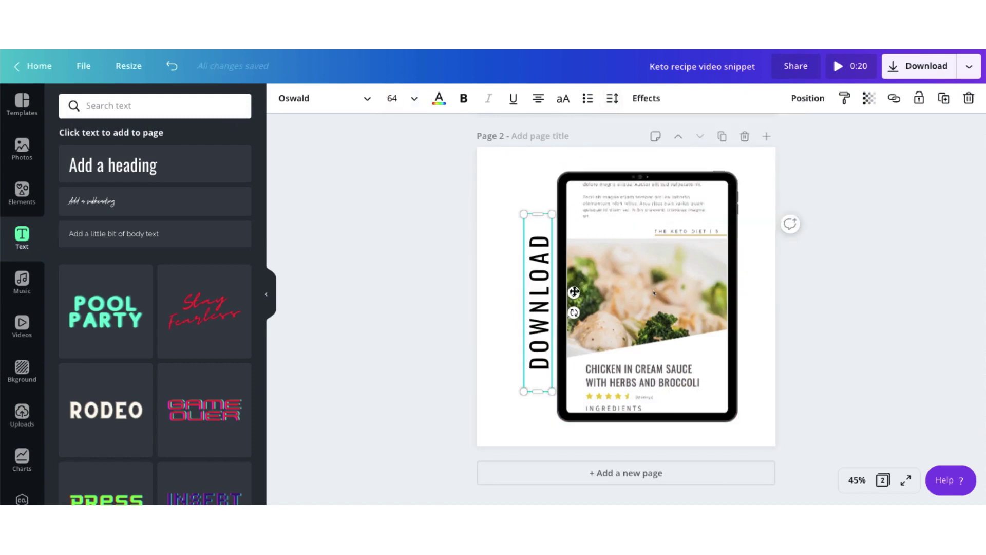
{"action": "left_click", "coordinate": [498, 396]}
Add a script subheading reading "Free Keto Receipe", enlarged to font size 61.7 in a box wide enough for one line.
{"action": "left_click", "coordinate": [123, 206]}
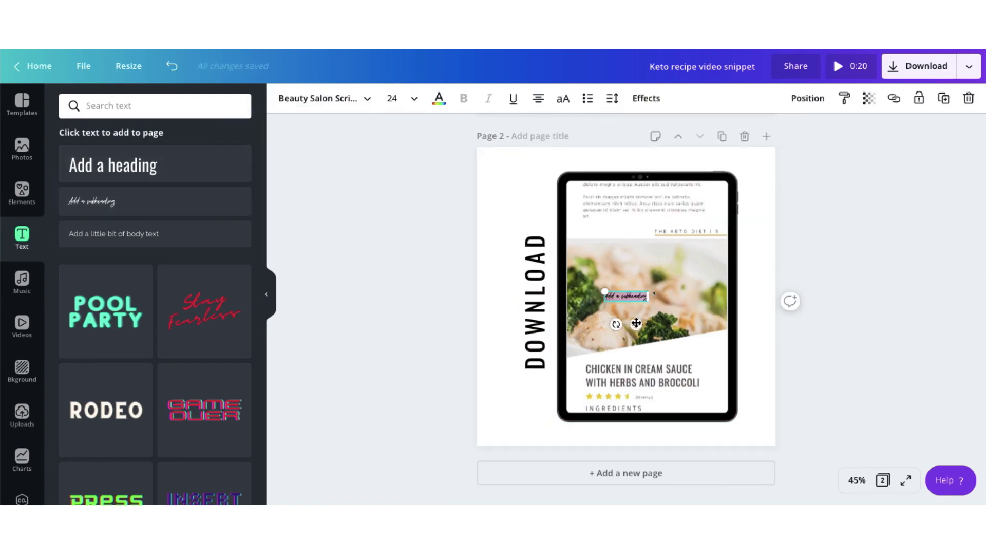
{"action": "left_click_drag", "start_coordinate": [648, 323], "coordinate": [732, 275]}
{"action": "left_click_drag", "start_coordinate": [613, 288], "coordinate": [562, 292]}
{"action": "type", "text": "Free Keto Receipe"}
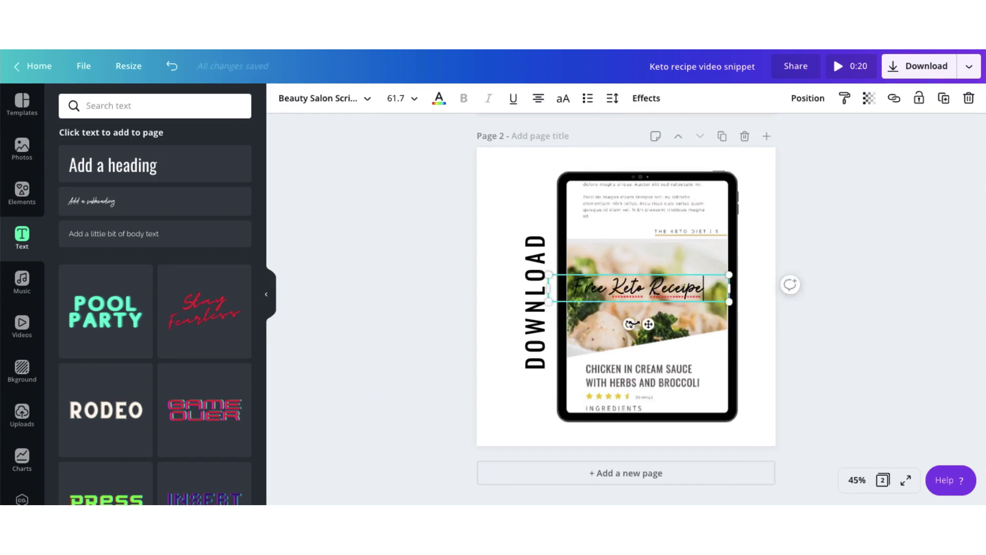
Rotate the script subheading to read upward and fit it between the tablet and the DOWNLOAD heading, shifting that heading further left.
{"action": "left_click_drag", "start_coordinate": [630, 324], "coordinate": [714, 301]}
{"action": "left_click", "coordinate": [530, 331]}
{"action": "left_click_drag", "start_coordinate": [529, 332], "coordinate": [509, 331]}
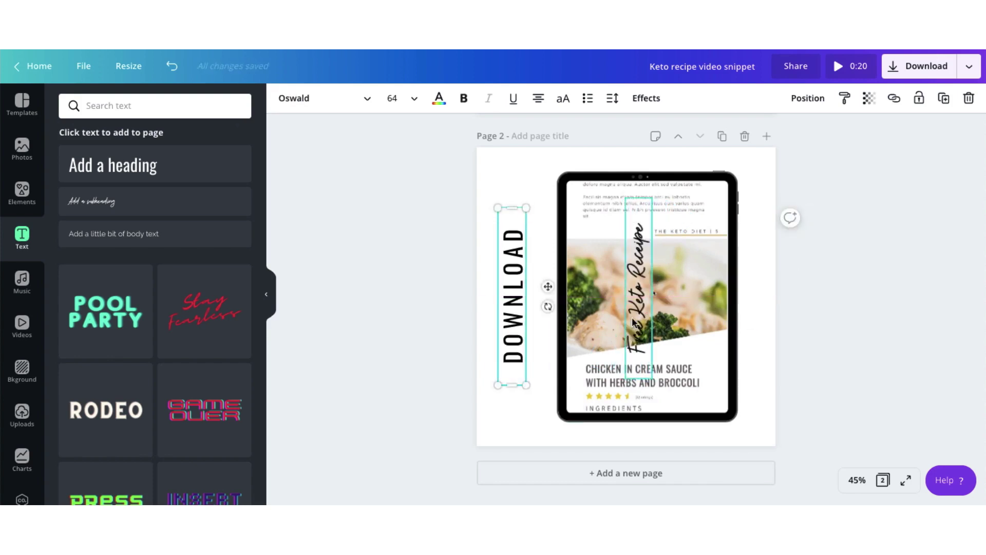
{"action": "left_click_drag", "start_coordinate": [639, 288], "coordinate": [543, 287]}
{"action": "left_click_drag", "start_coordinate": [516, 348], "coordinate": [542, 347]}
{"action": "left_click", "coordinate": [546, 350]}
{"action": "left_click", "coordinate": [518, 415]}
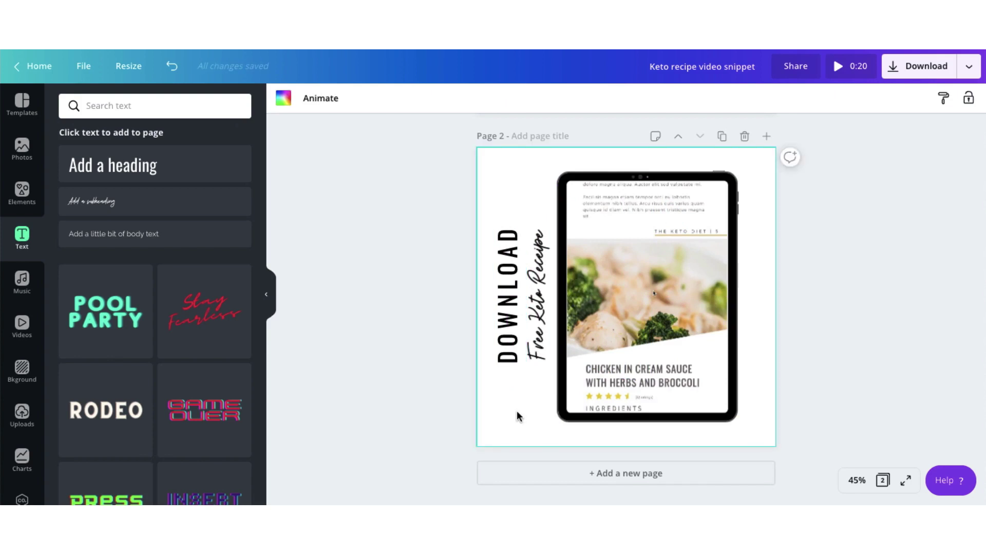
Search the elements for "arrow" and add the free white curved brush arrow pointing down-left to the page.
{"action": "left_click", "coordinate": [22, 193]}
{"action": "left_click", "coordinate": [118, 106]}
{"action": "type", "text": "arrow"}
{"action": "key", "text": "Return"}
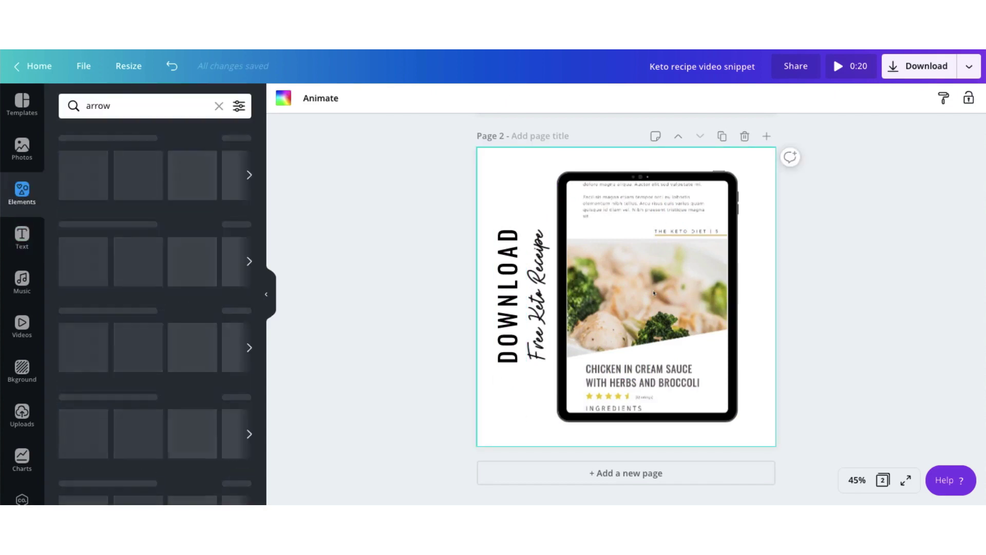
{"action": "scroll", "coordinate": [123, 297], "scroll_direction": "down", "scroll_amount": 5}
{"action": "left_click", "coordinate": [155, 353]}
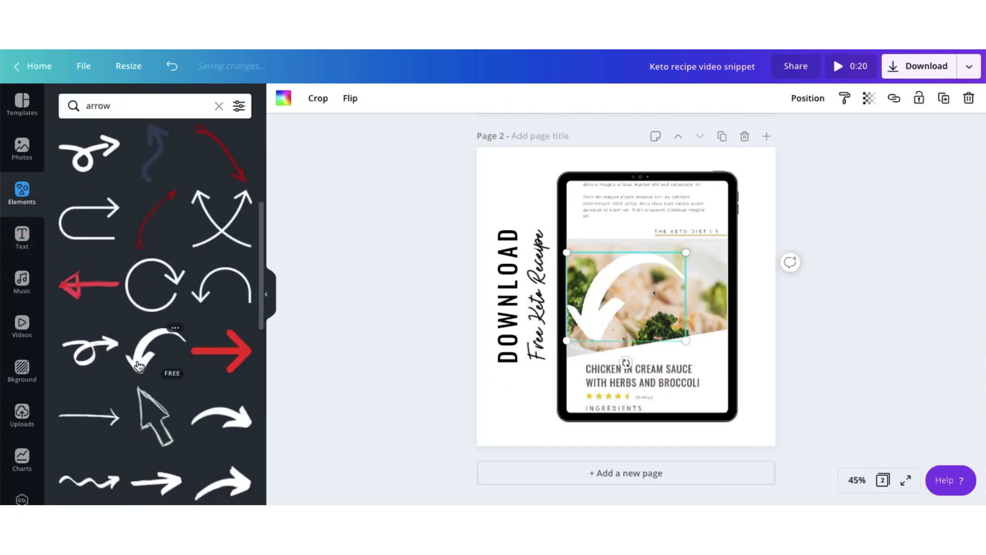
Recolour the curved arrow dark green from the default colours and flip it horizontally.
{"action": "left_click", "coordinate": [280, 100]}
{"action": "scroll", "coordinate": [172, 315], "scroll_direction": "down", "scroll_amount": 3}
{"action": "left_click", "coordinate": [71, 442]}
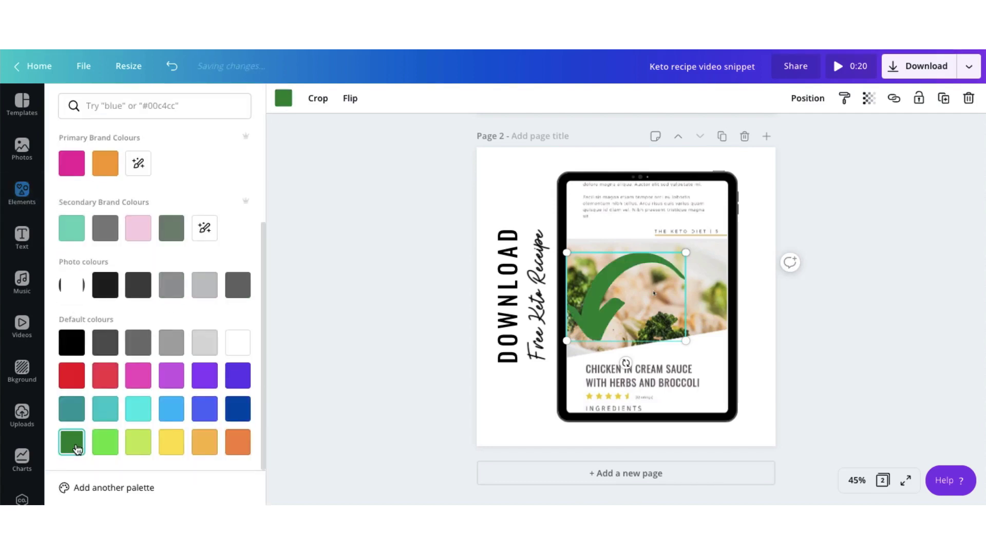
{"action": "left_click", "coordinate": [351, 98]}
{"action": "left_click", "coordinate": [359, 129]}
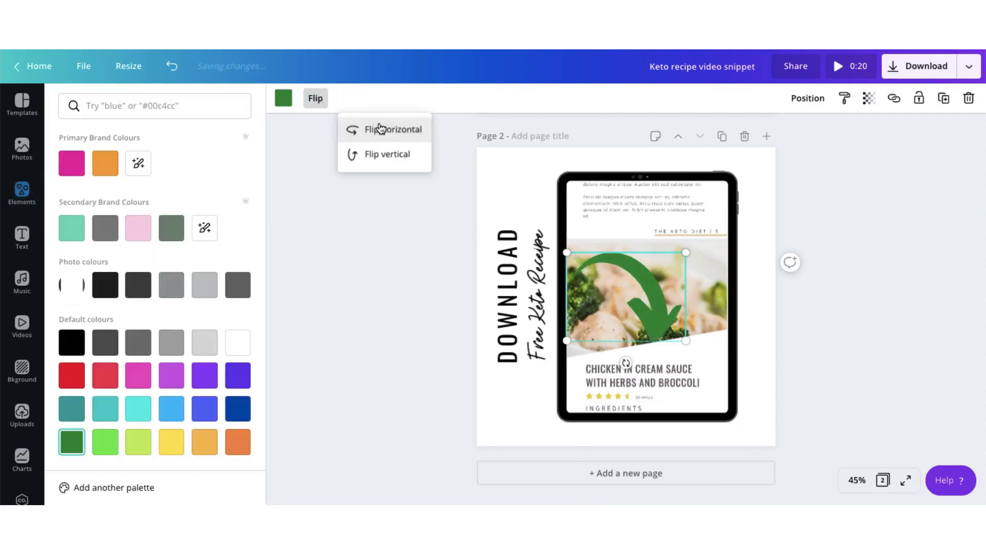
Shrink the green arrow and place it above the script subheading so it points onto the tablet screen.
{"action": "left_click_drag", "start_coordinate": [648, 330], "coordinate": [592, 243]}
{"action": "left_click_drag", "start_coordinate": [635, 265], "coordinate": [559, 222]}
{"action": "left_click", "coordinate": [517, 165]}
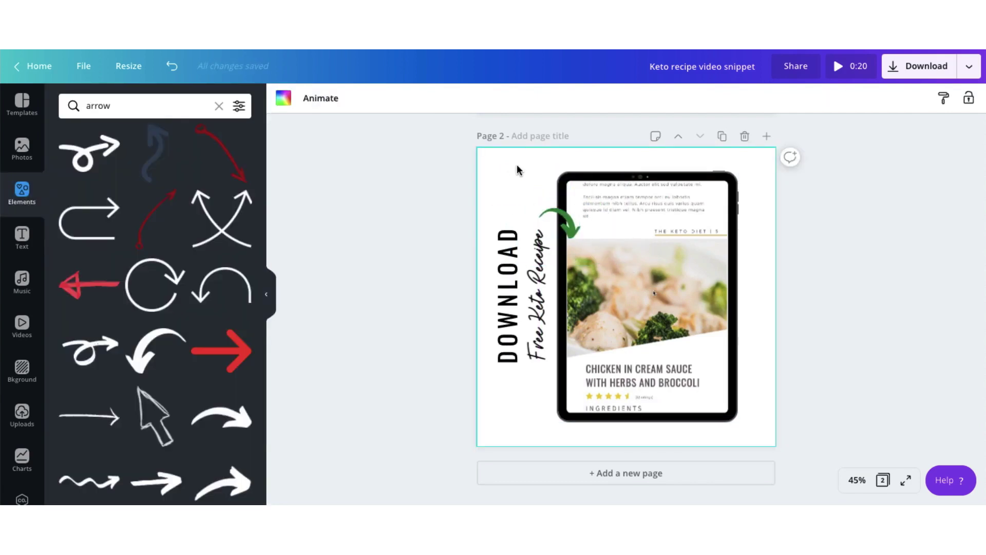
Delete the unused first page, keeping the tablet page, and play a preview of the video.
{"action": "key", "text": "Delete"}
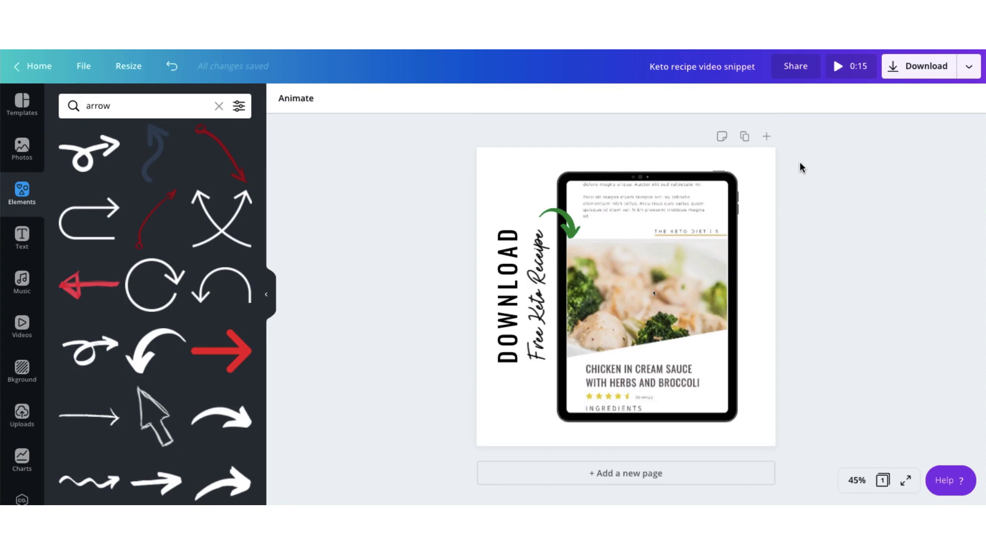
{"action": "left_click", "coordinate": [842, 72]}
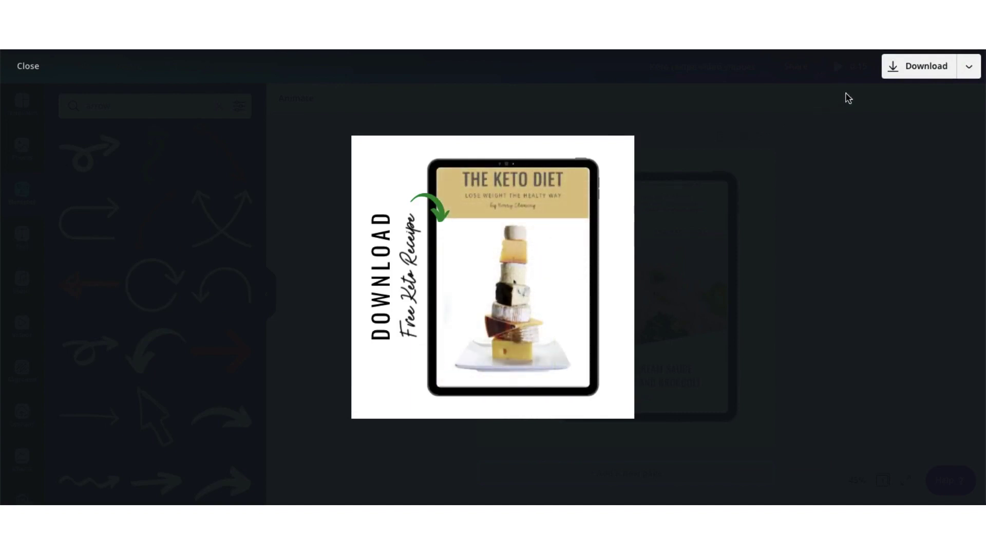
Download the design with the file type MP4 Video.
{"action": "left_click", "coordinate": [903, 76]}
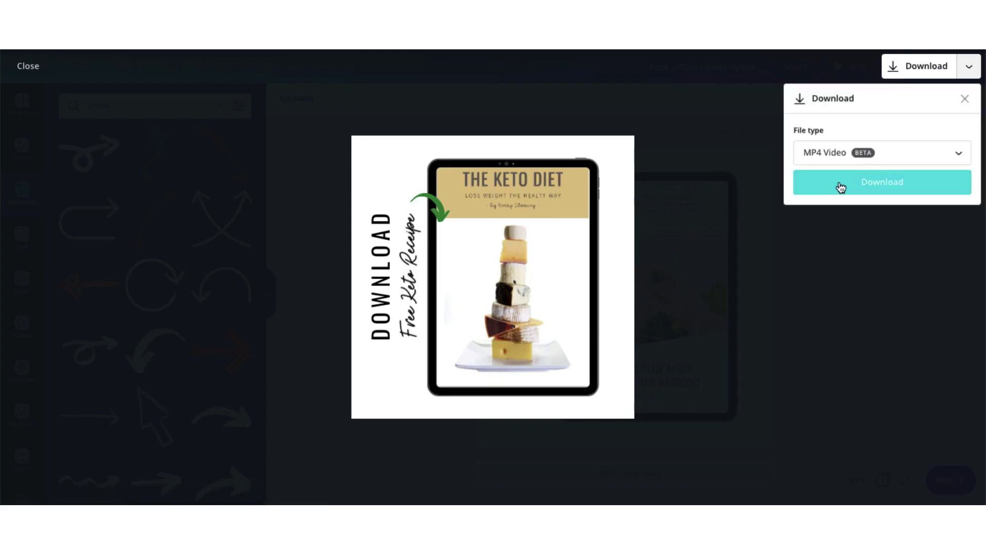
{"action": "left_click", "coordinate": [841, 187]}
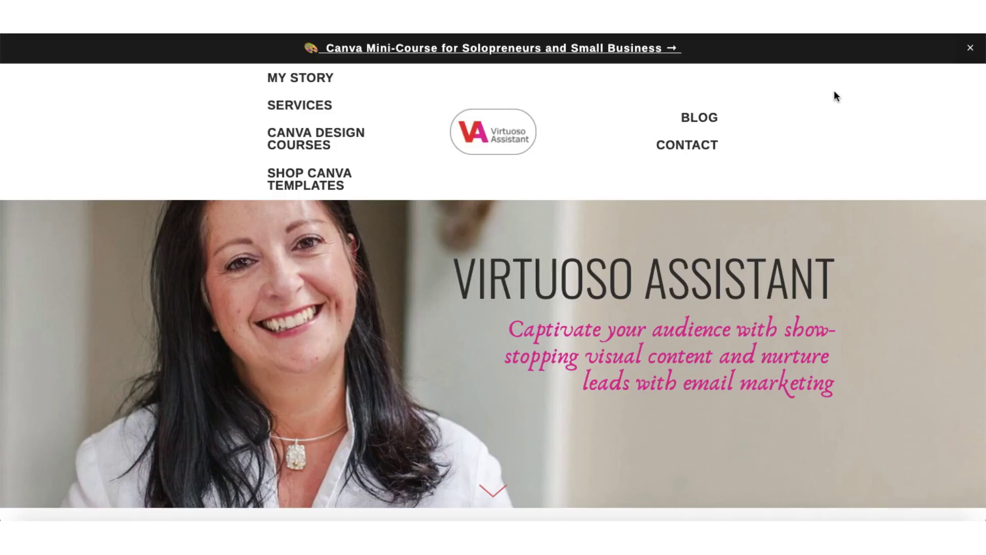
{"action": "scroll", "coordinate": [833, 91], "scroll_direction": "down", "scroll_amount": 7}
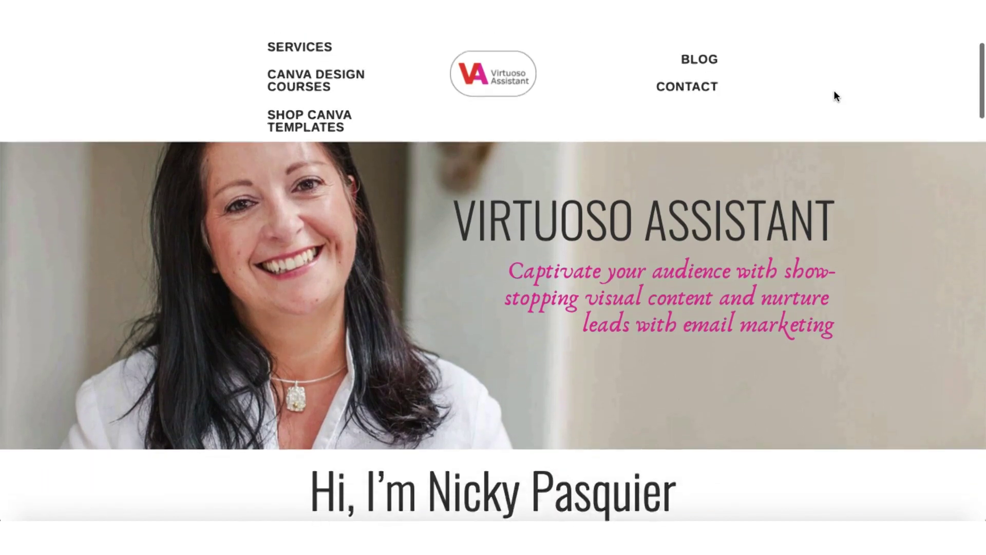
{"action": "scroll", "coordinate": [816, 102], "scroll_direction": "down", "scroll_amount": 10}
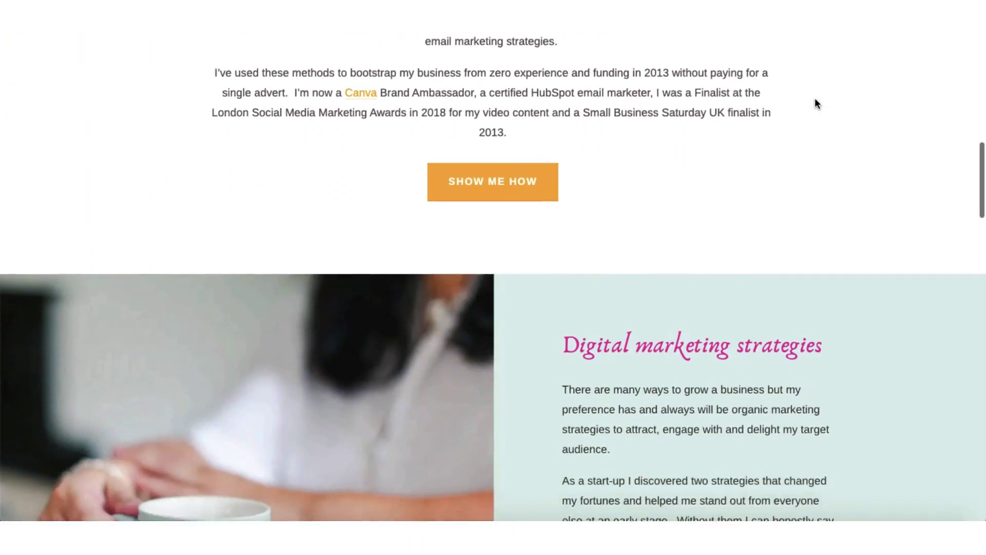